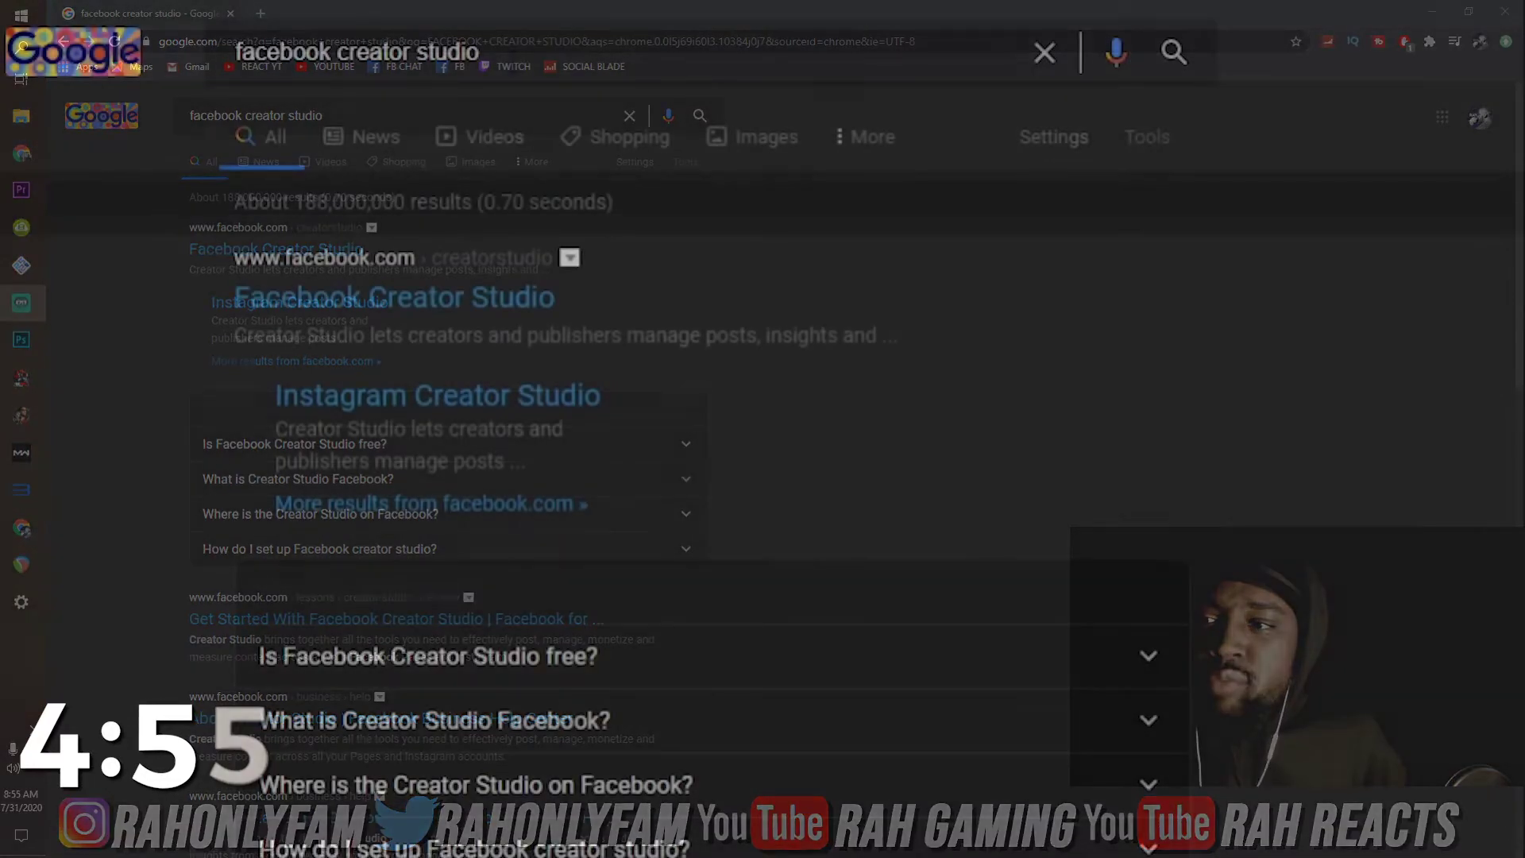
Step: Run a Google search for 'facebook creator studio' from the search suggestions
click(1501, 500)
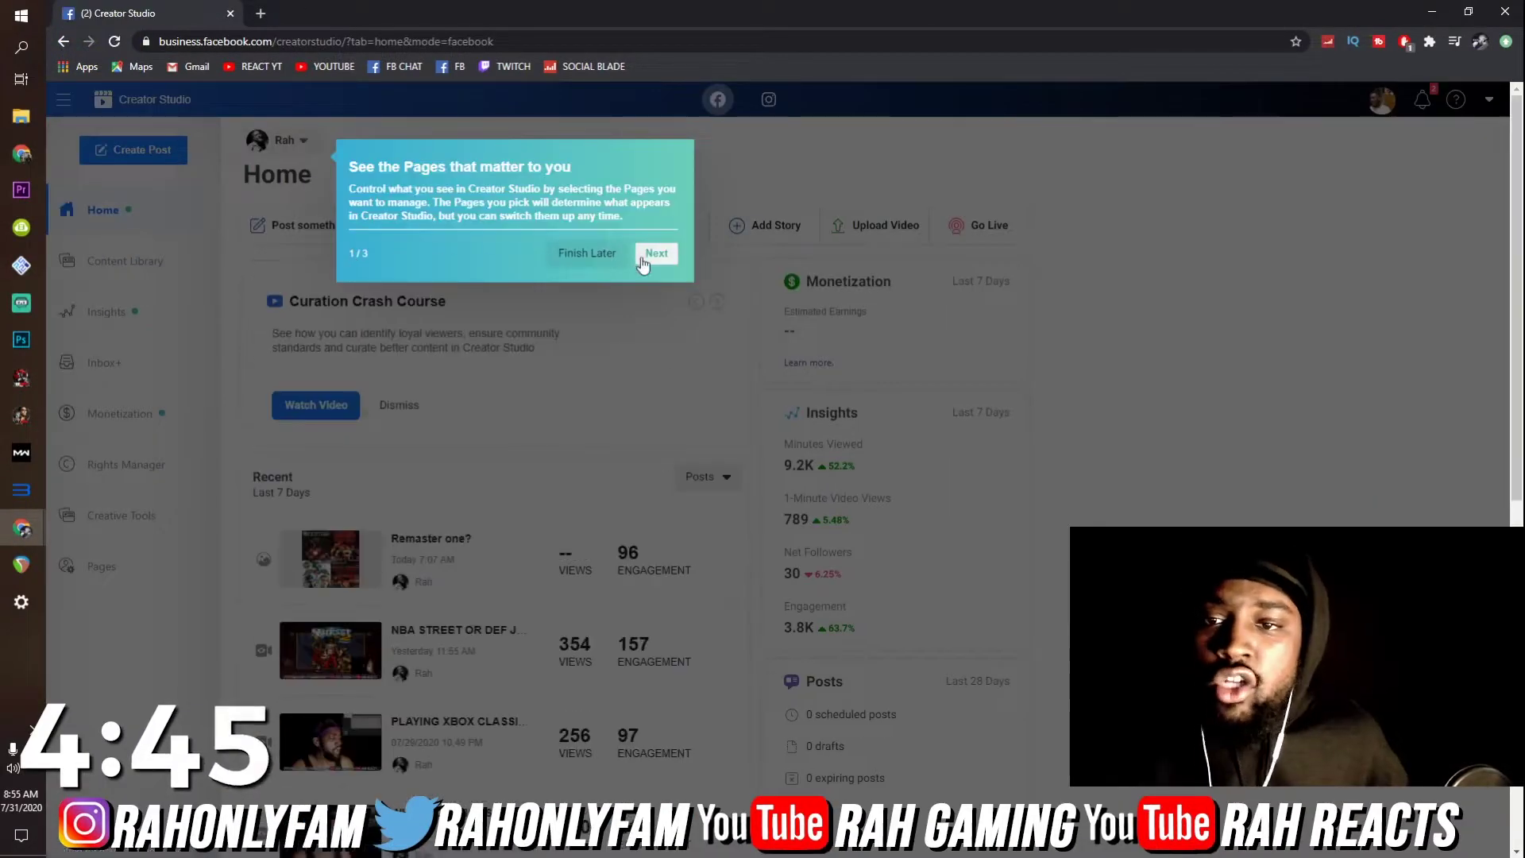
Step: Dismiss the Creator Studio tour and open Creative Tools > Live Dashboard
click(644, 262)
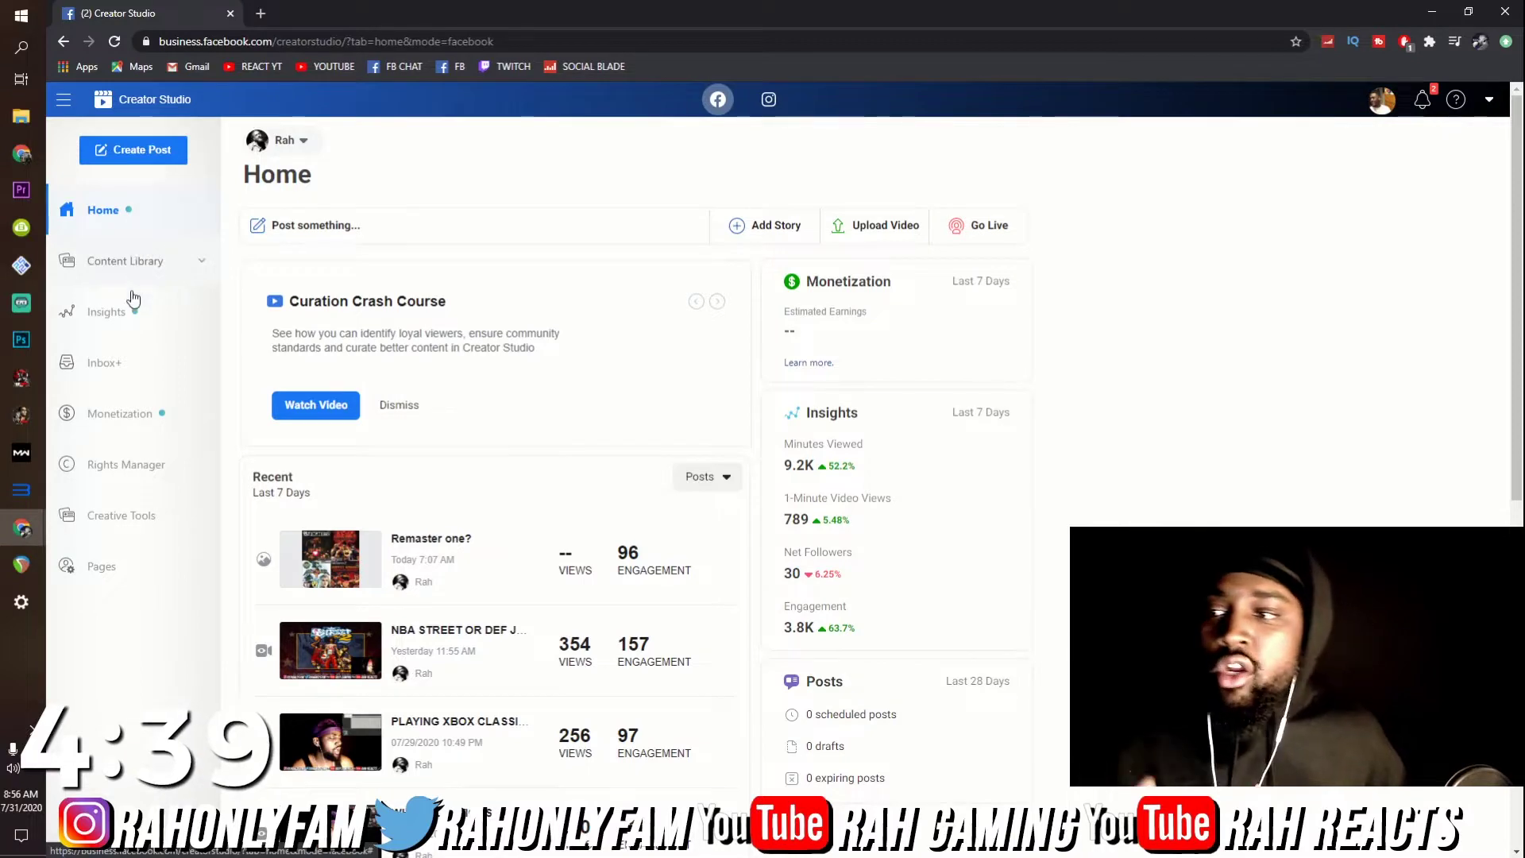
click(124, 532)
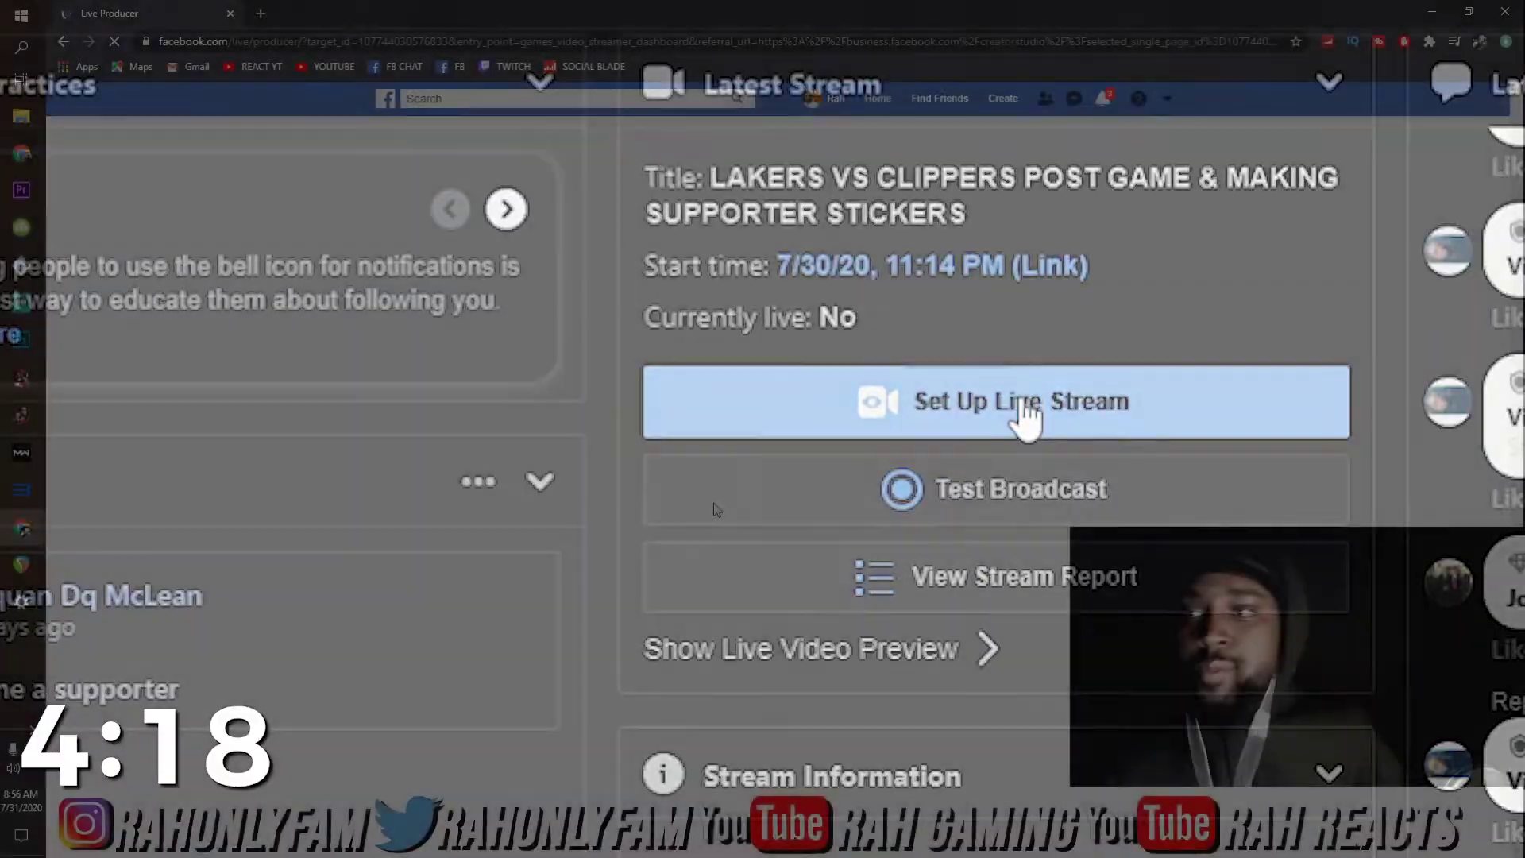
Step: Choose Set Up Live Stream in the Latest Stream panel to reach Live Producer
click(1021, 400)
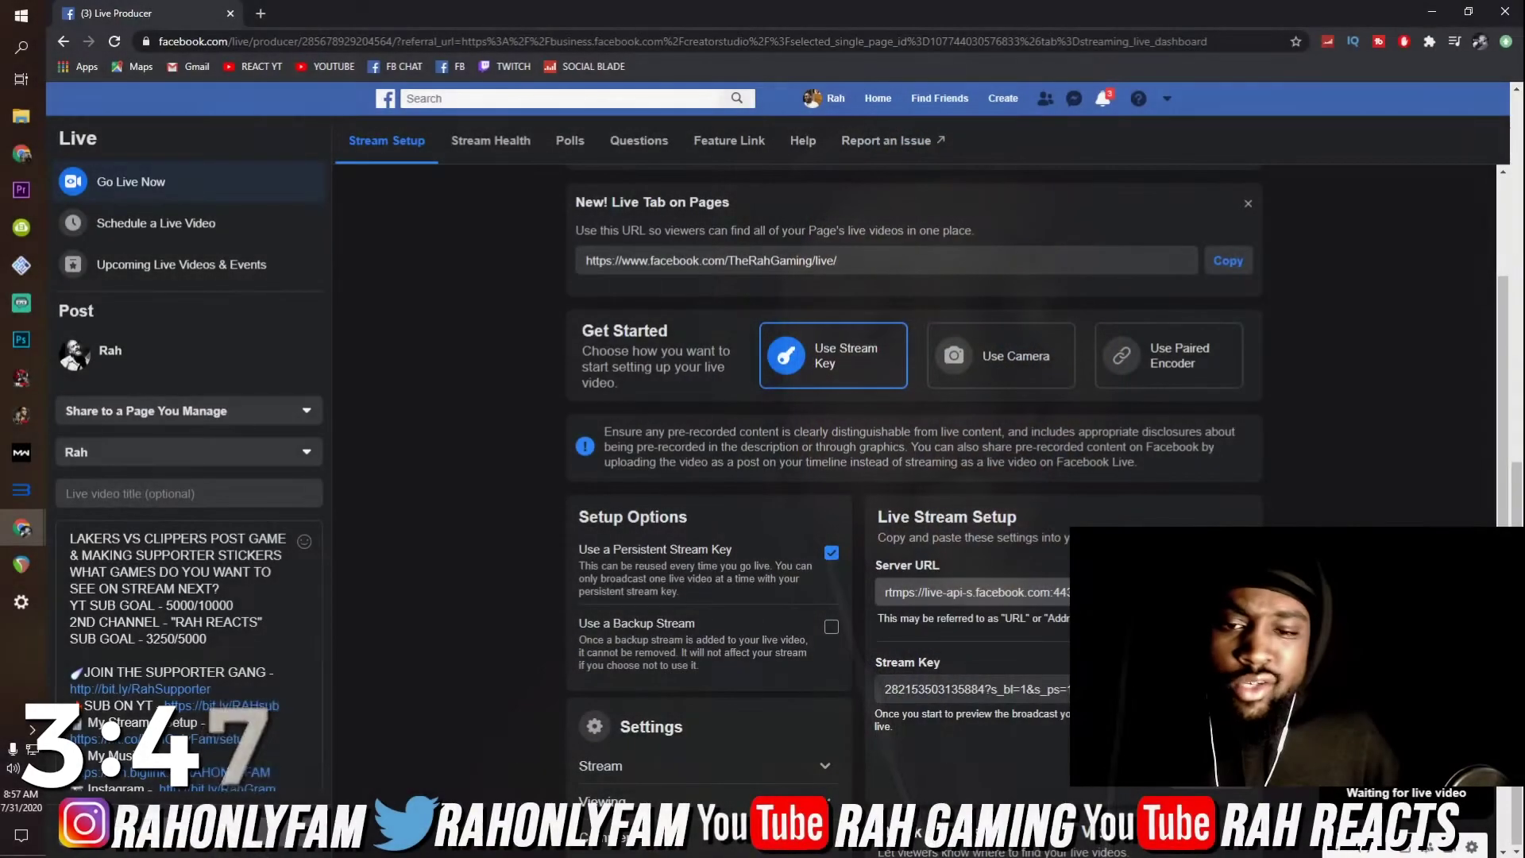
Step: Scroll to Live Stream Setup and copy the server URL rtmps://live-api-s.facebook.com:443/rtmp/
scroll(950, 565, down, 2)
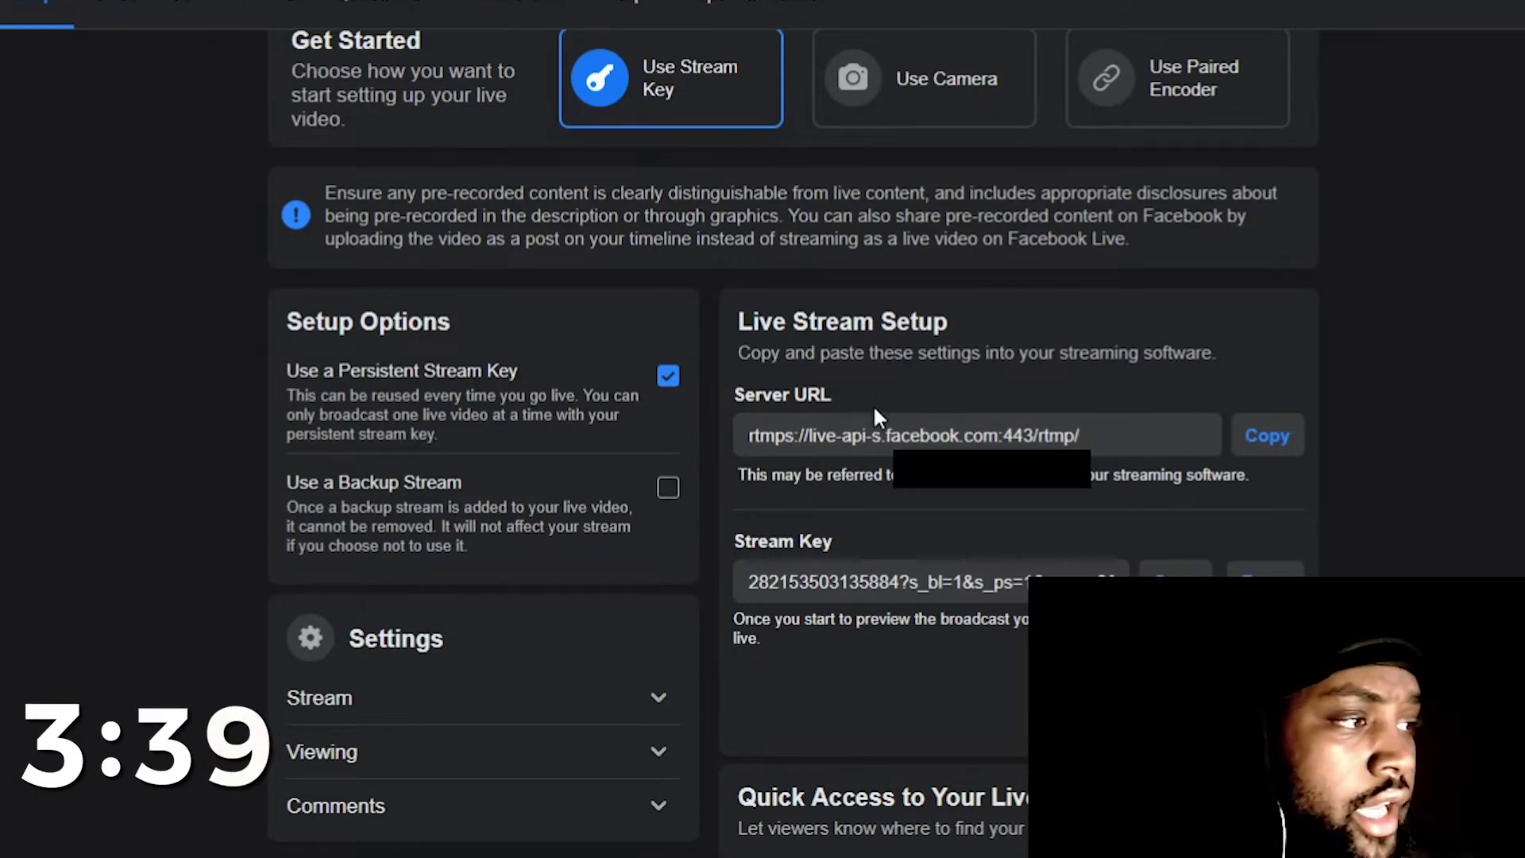
scroll(894, 429, down, 2)
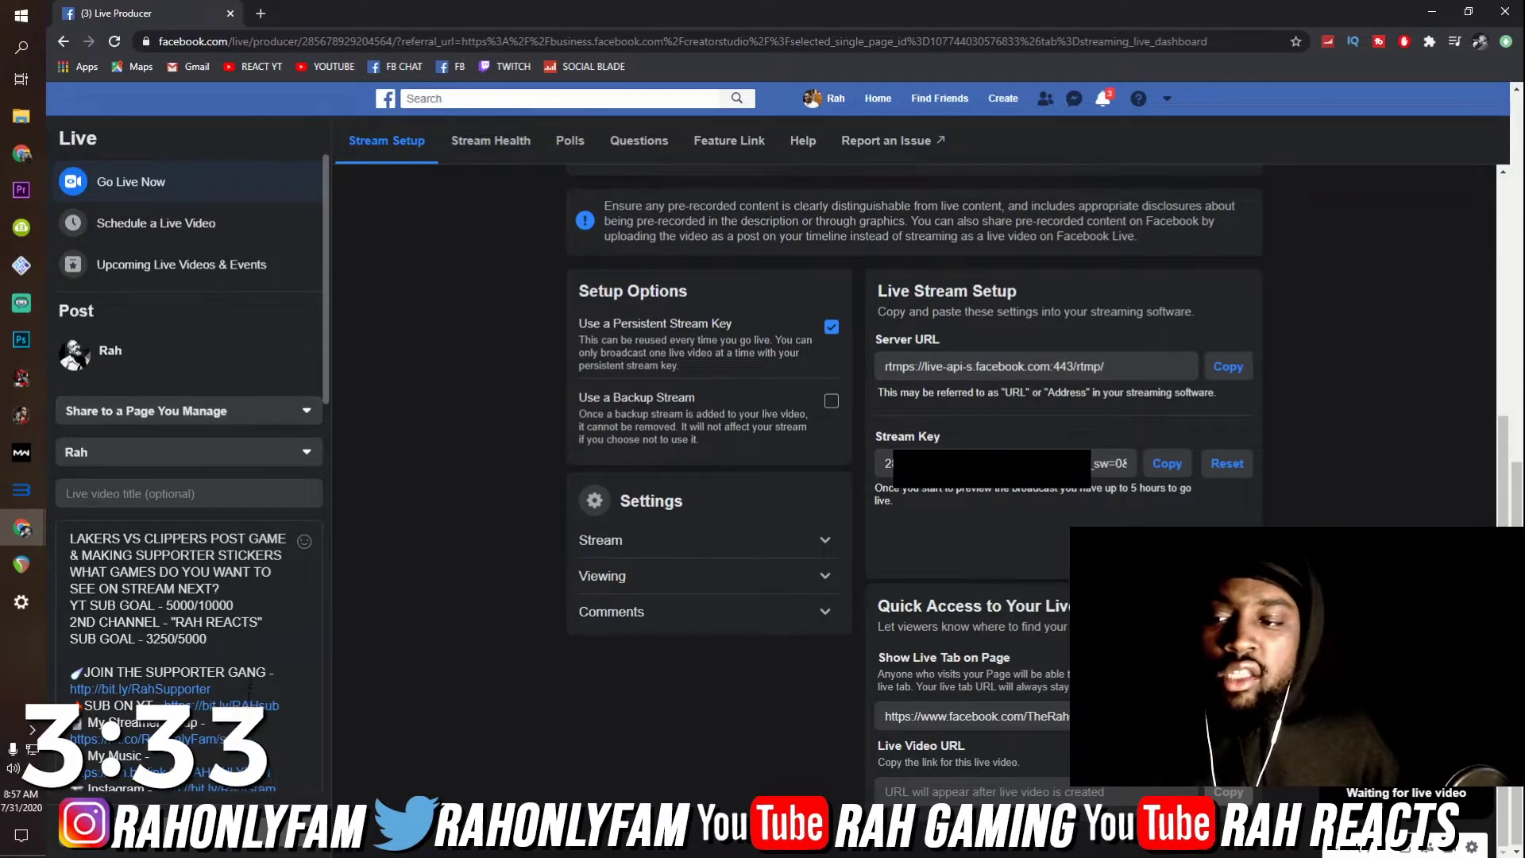
scroll(316, 726, down, 10)
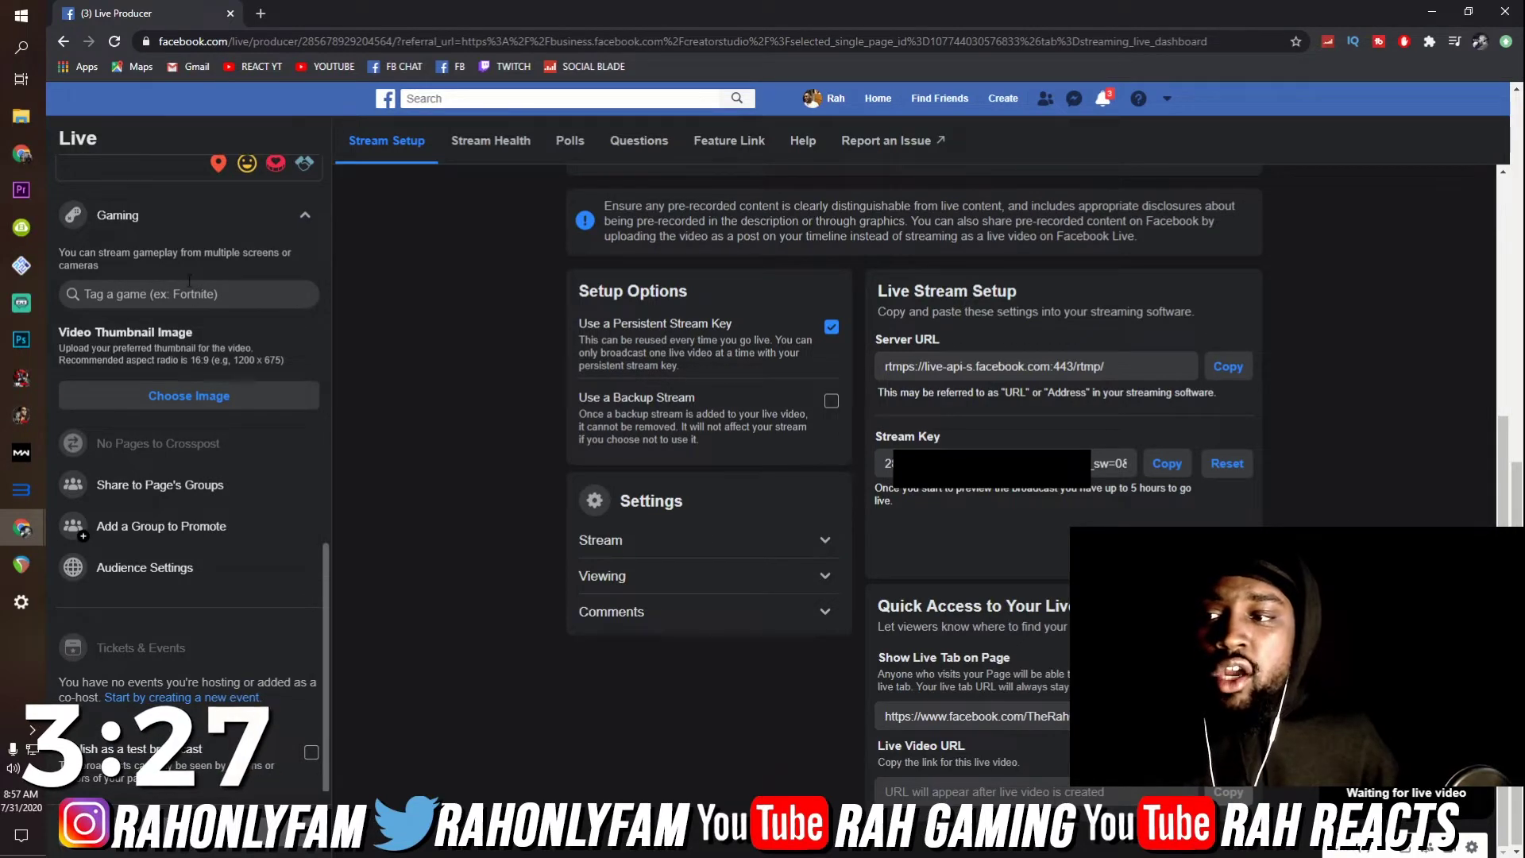
click(150, 295)
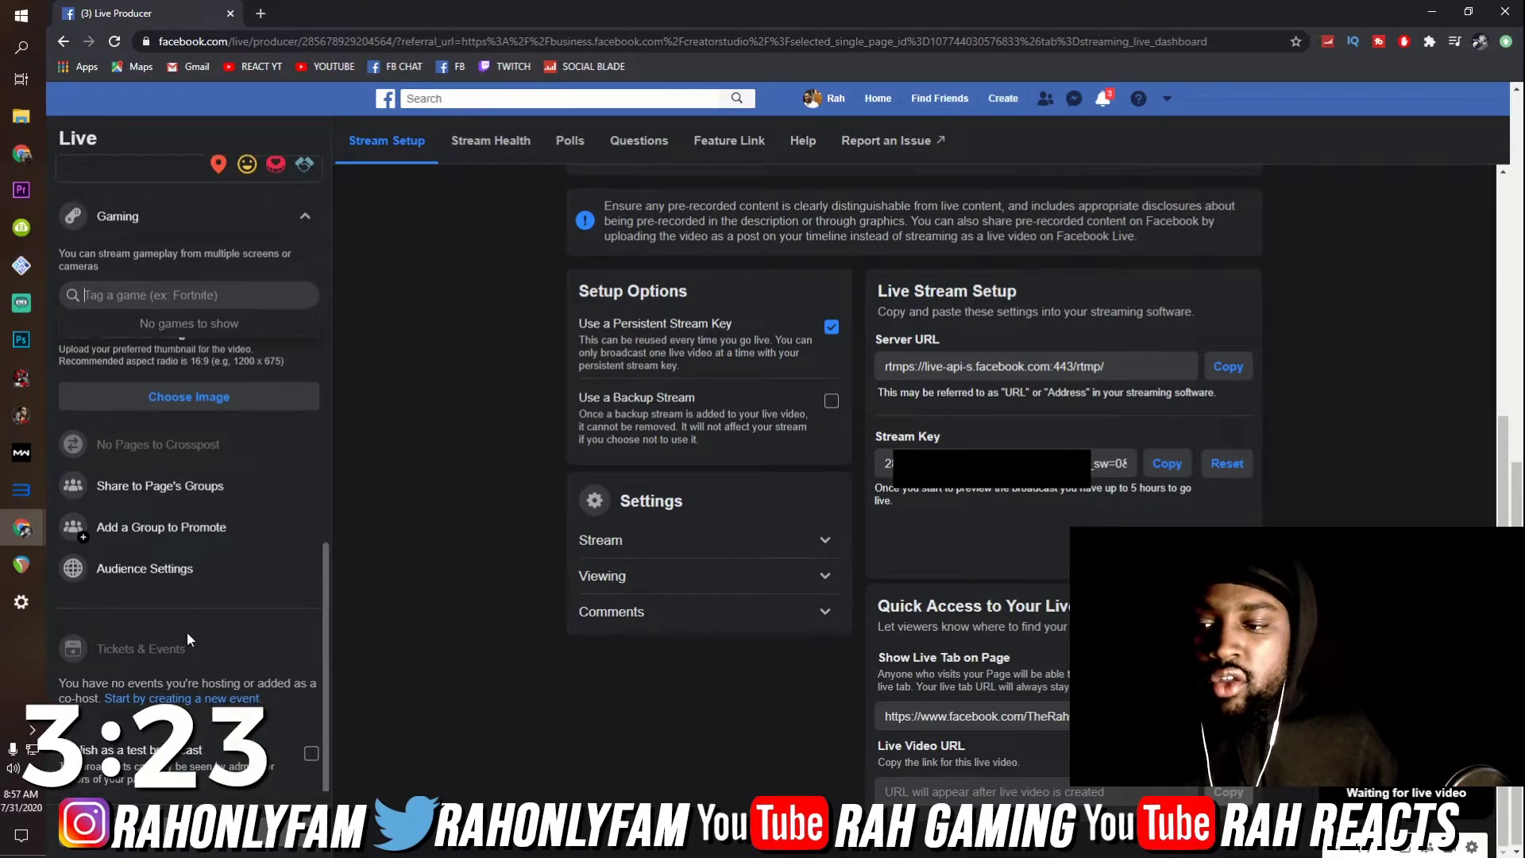
scroll(187, 632, up, 4)
scroll(188, 631, up, 8)
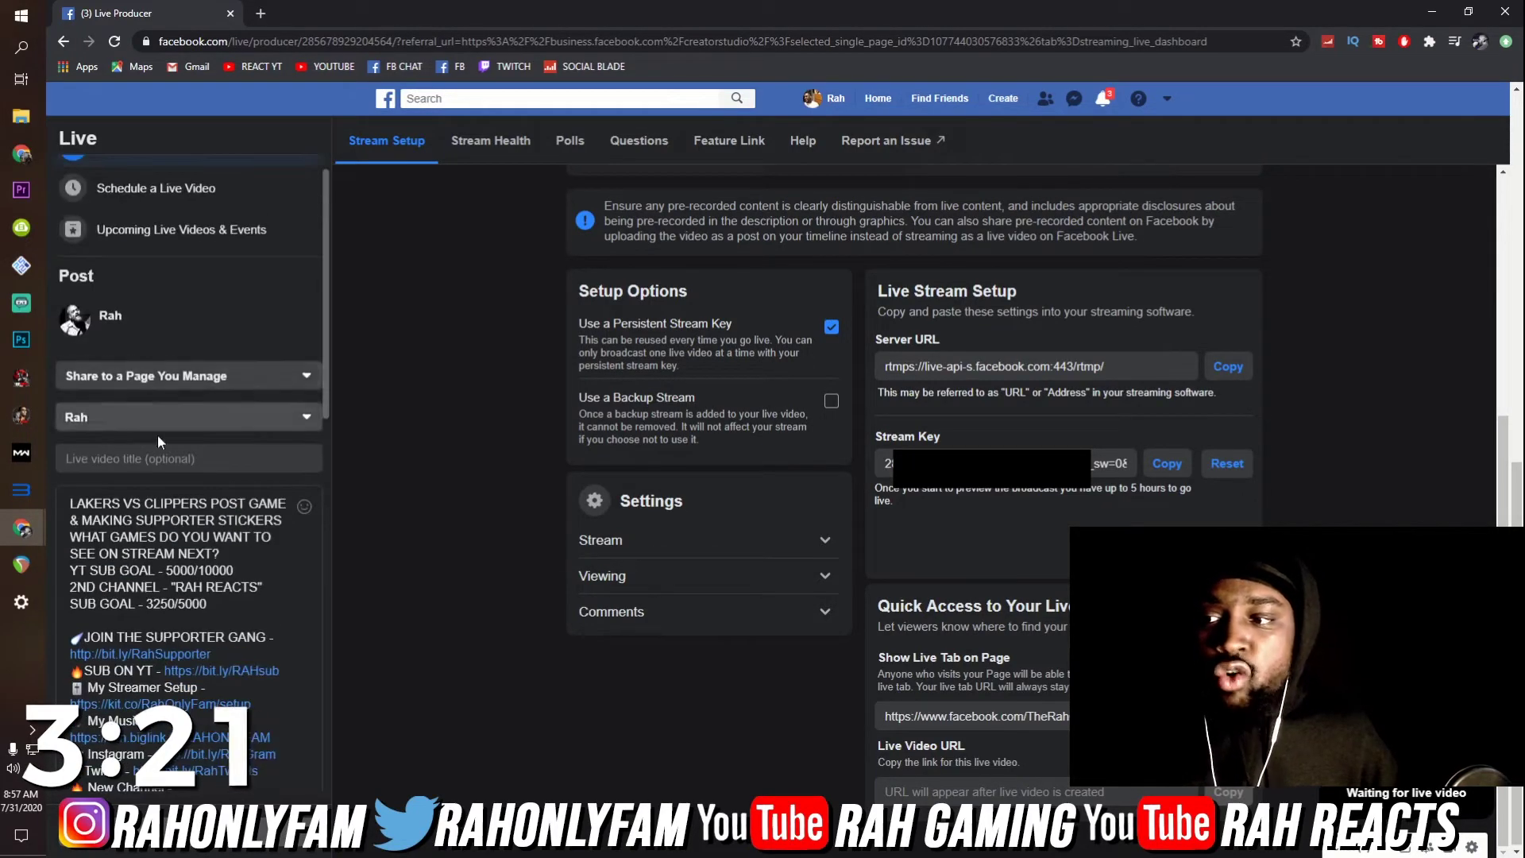
scroll(150, 489, down, 10)
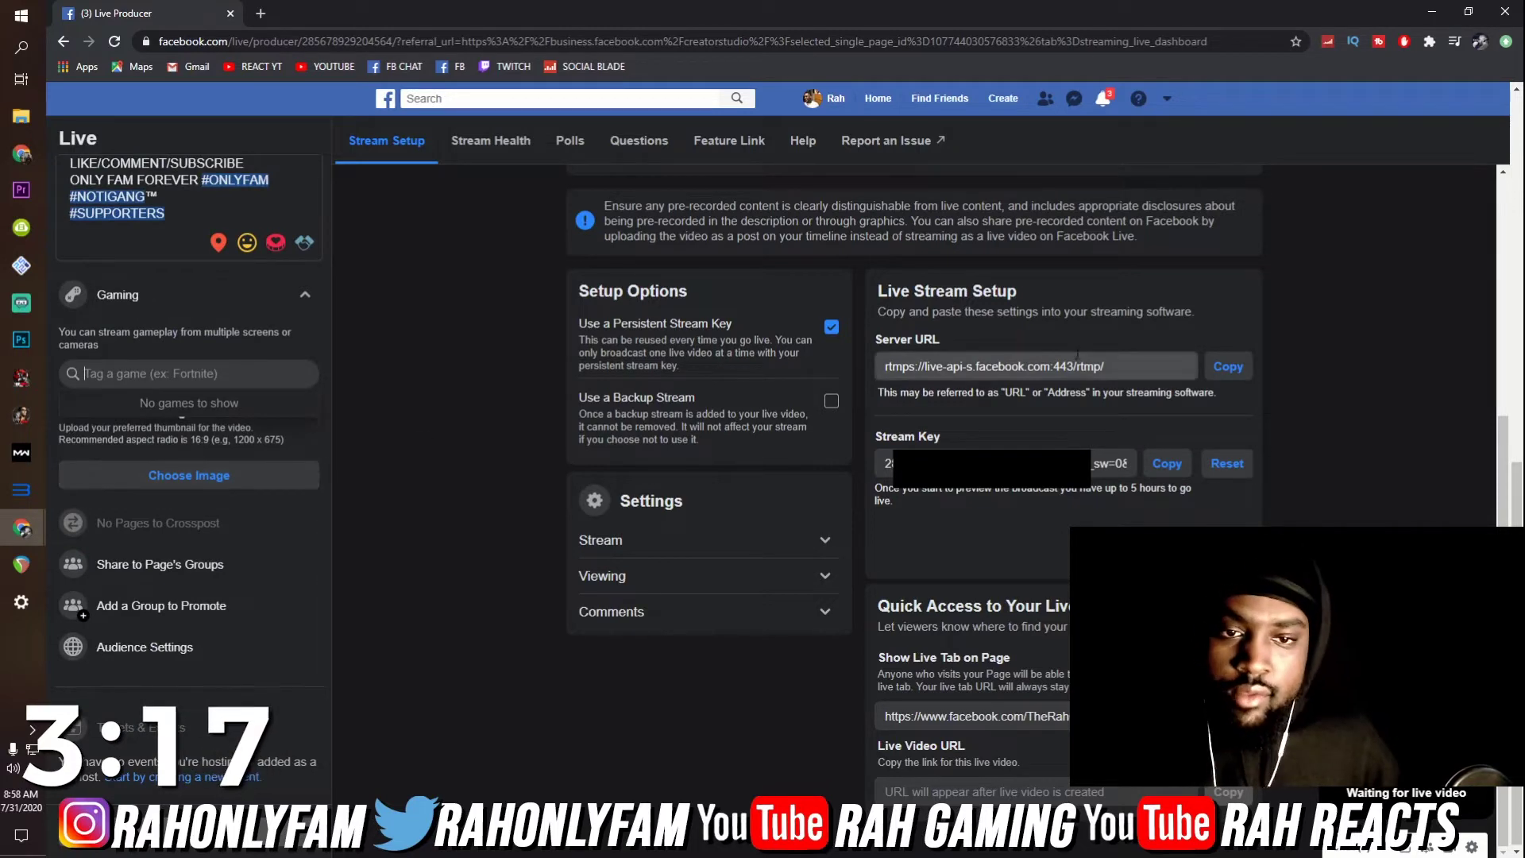
click(1195, 372)
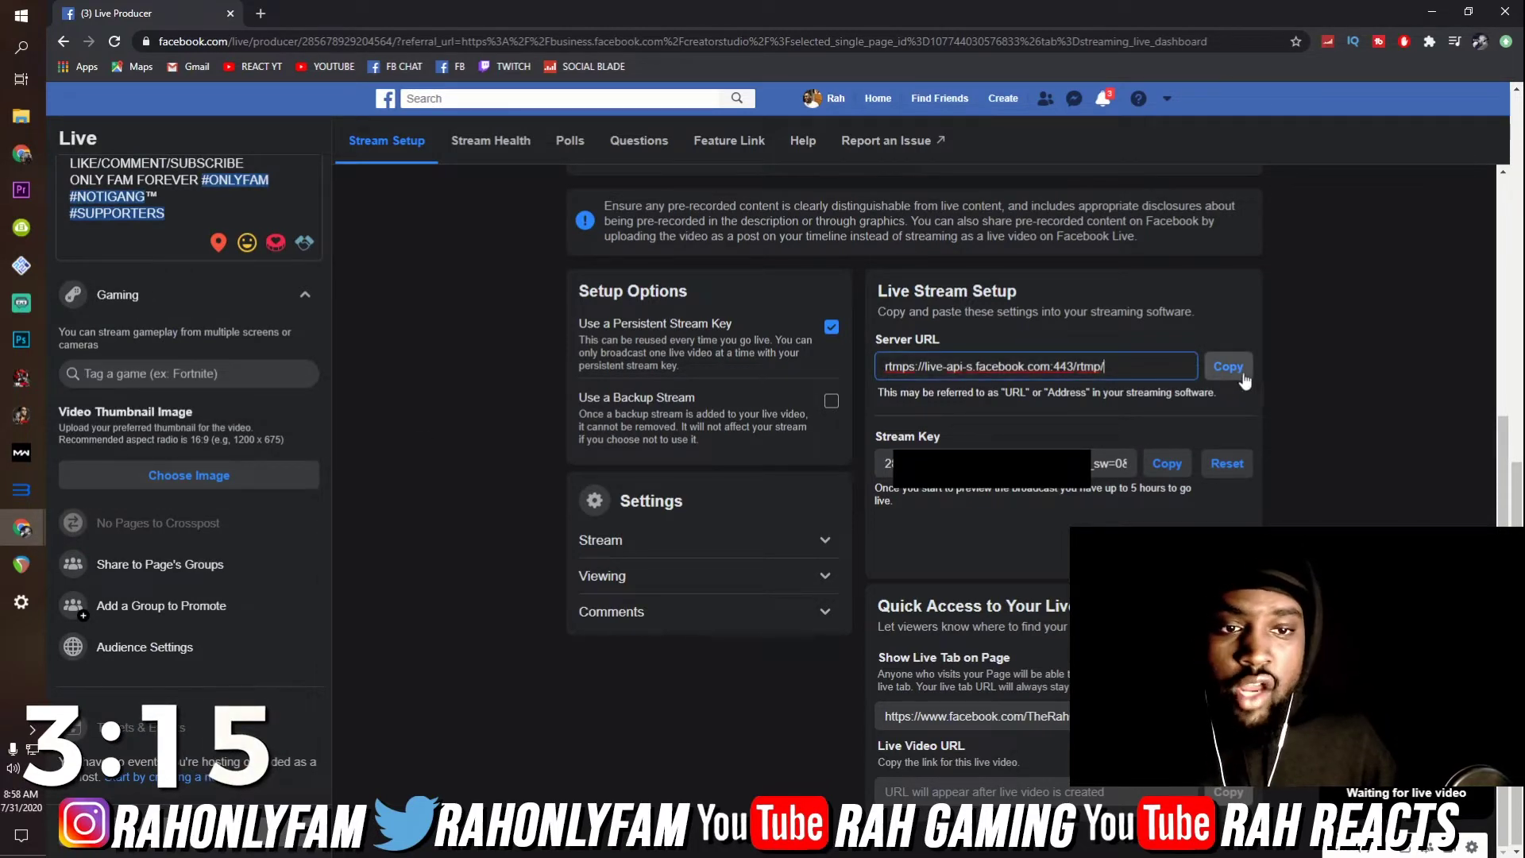
click(1231, 370)
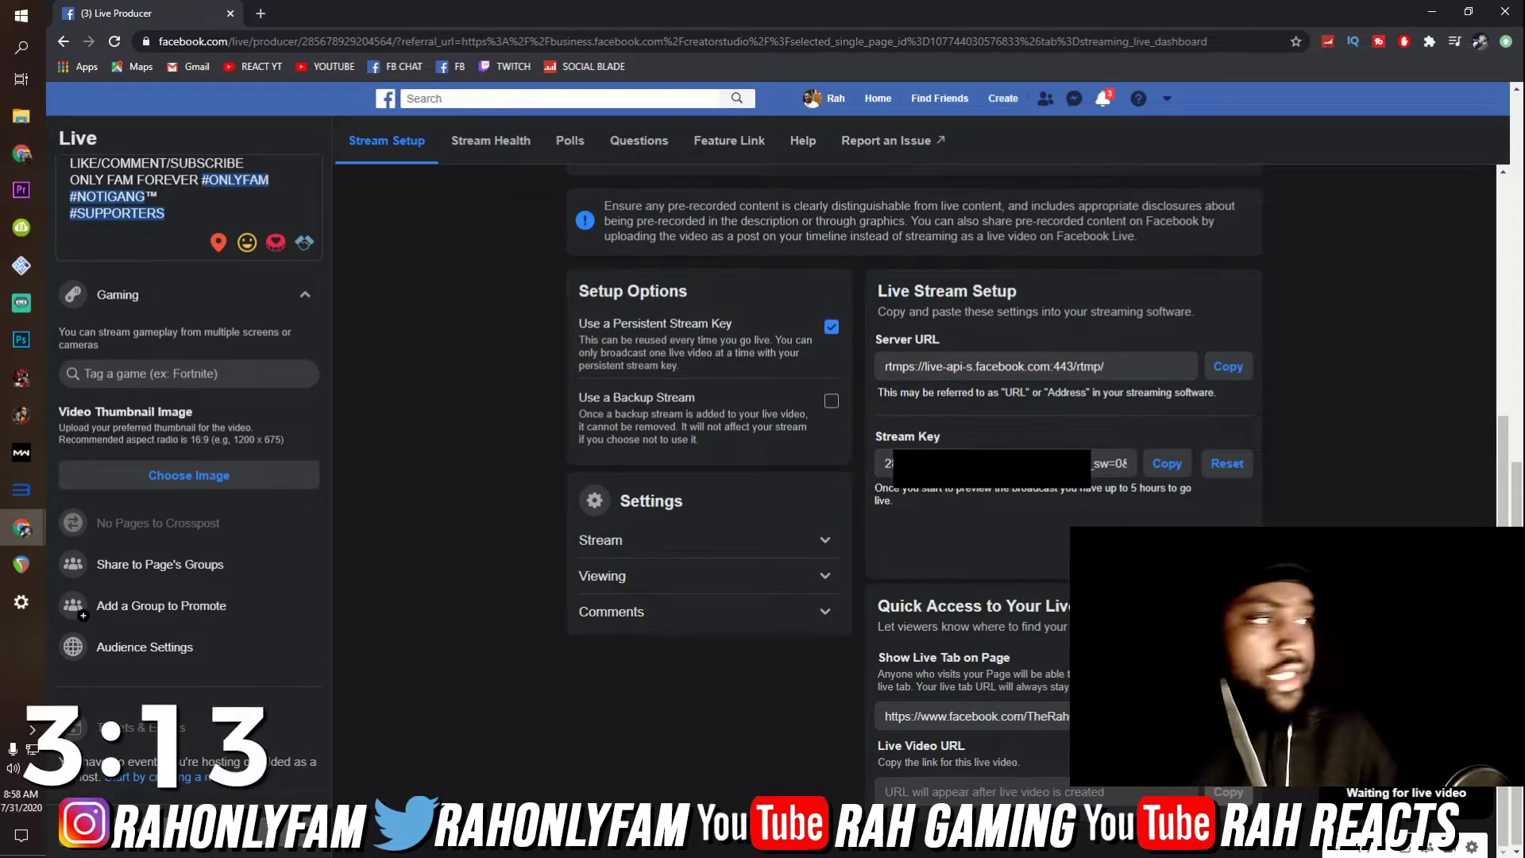
Step: Maximize Streamlabs OBS and open the Stream page of its Settings
key(alt+Tab)
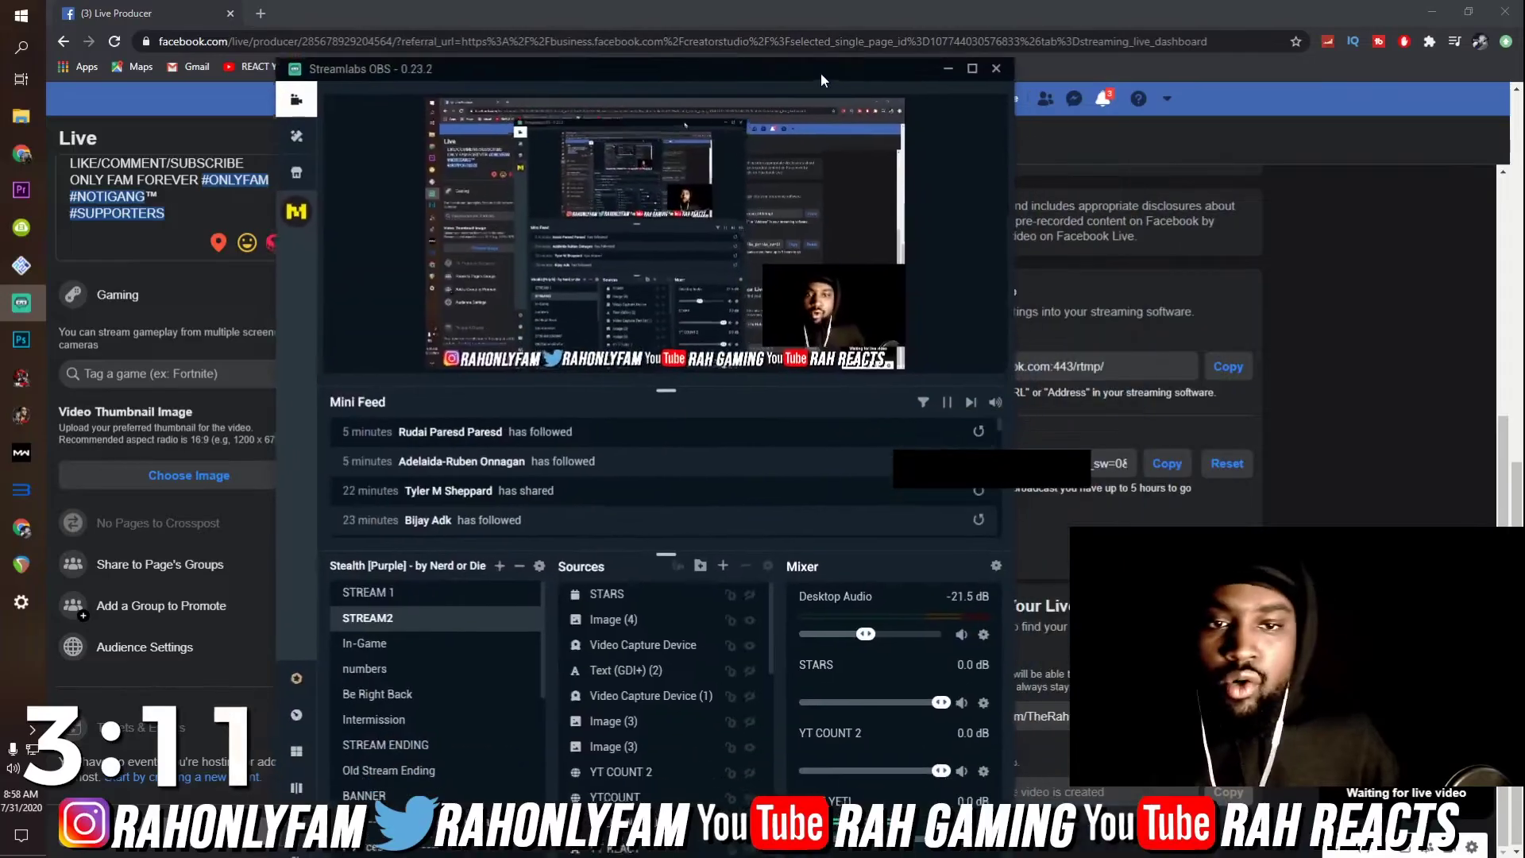
double_click(816, 65)
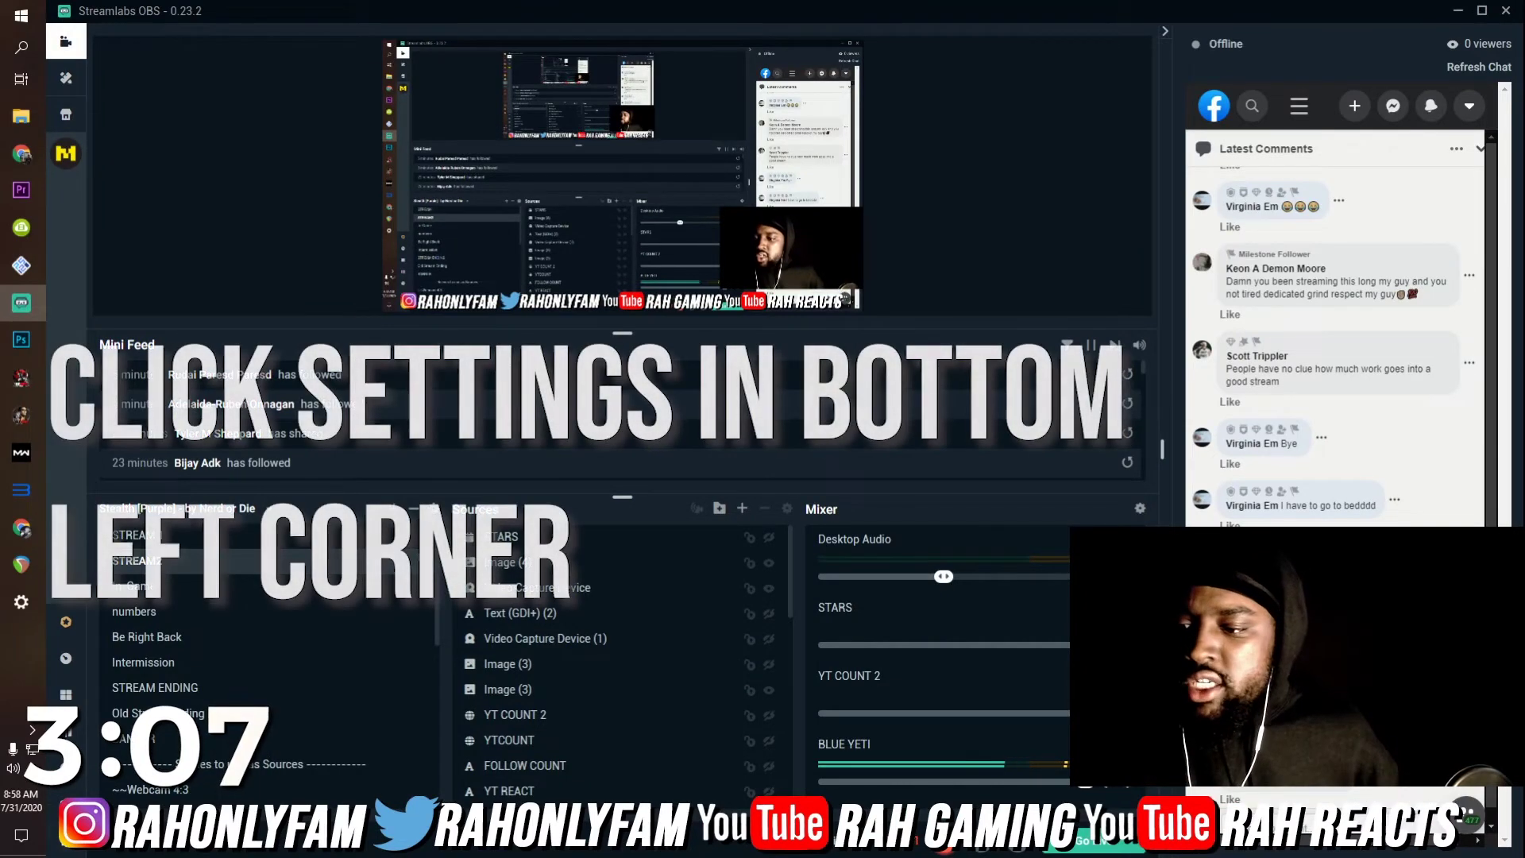
click(66, 768)
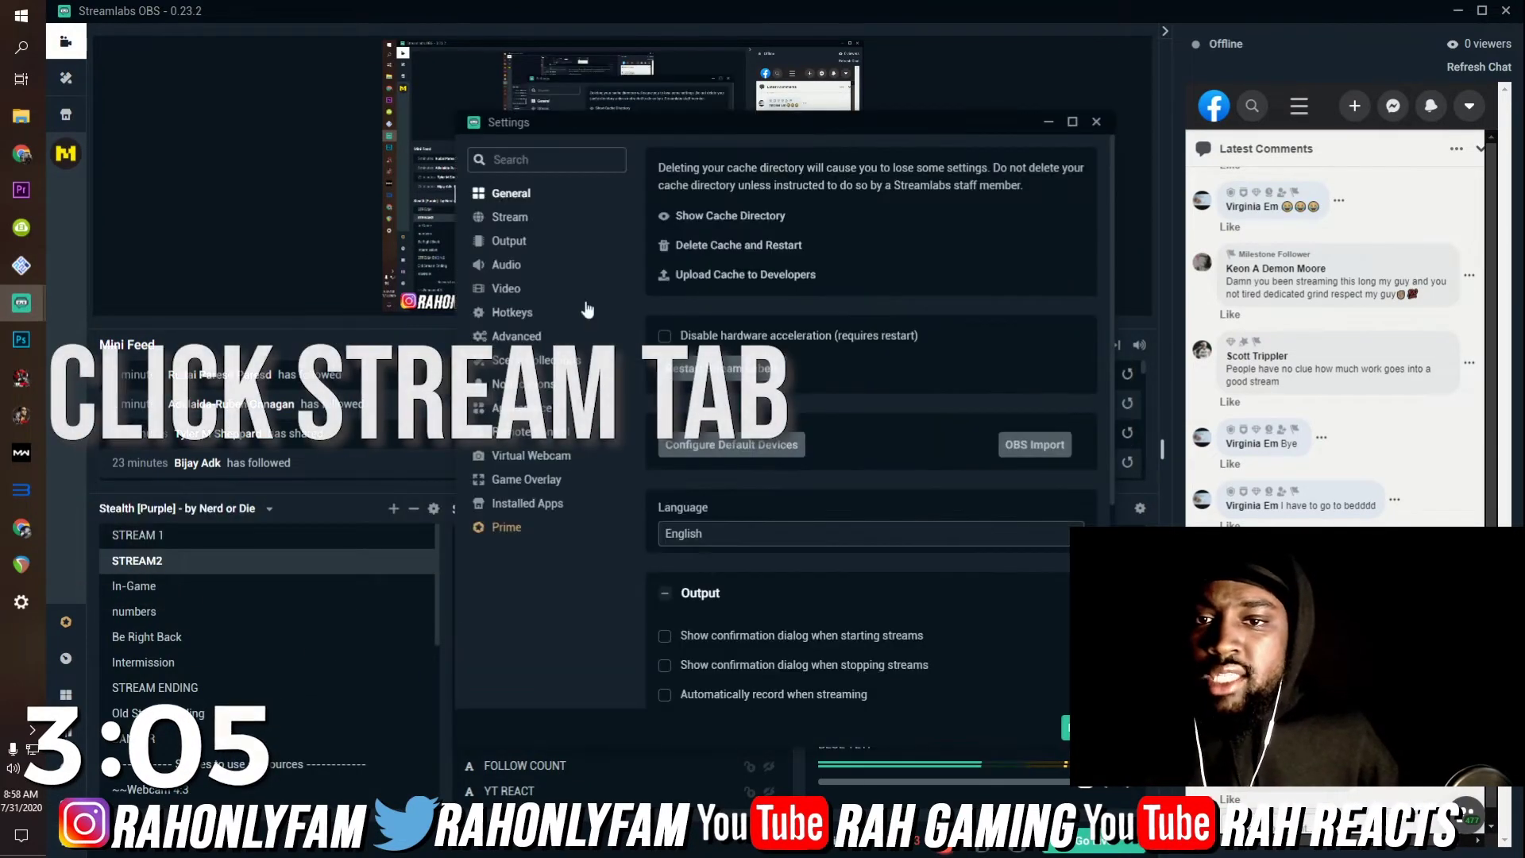
click(513, 220)
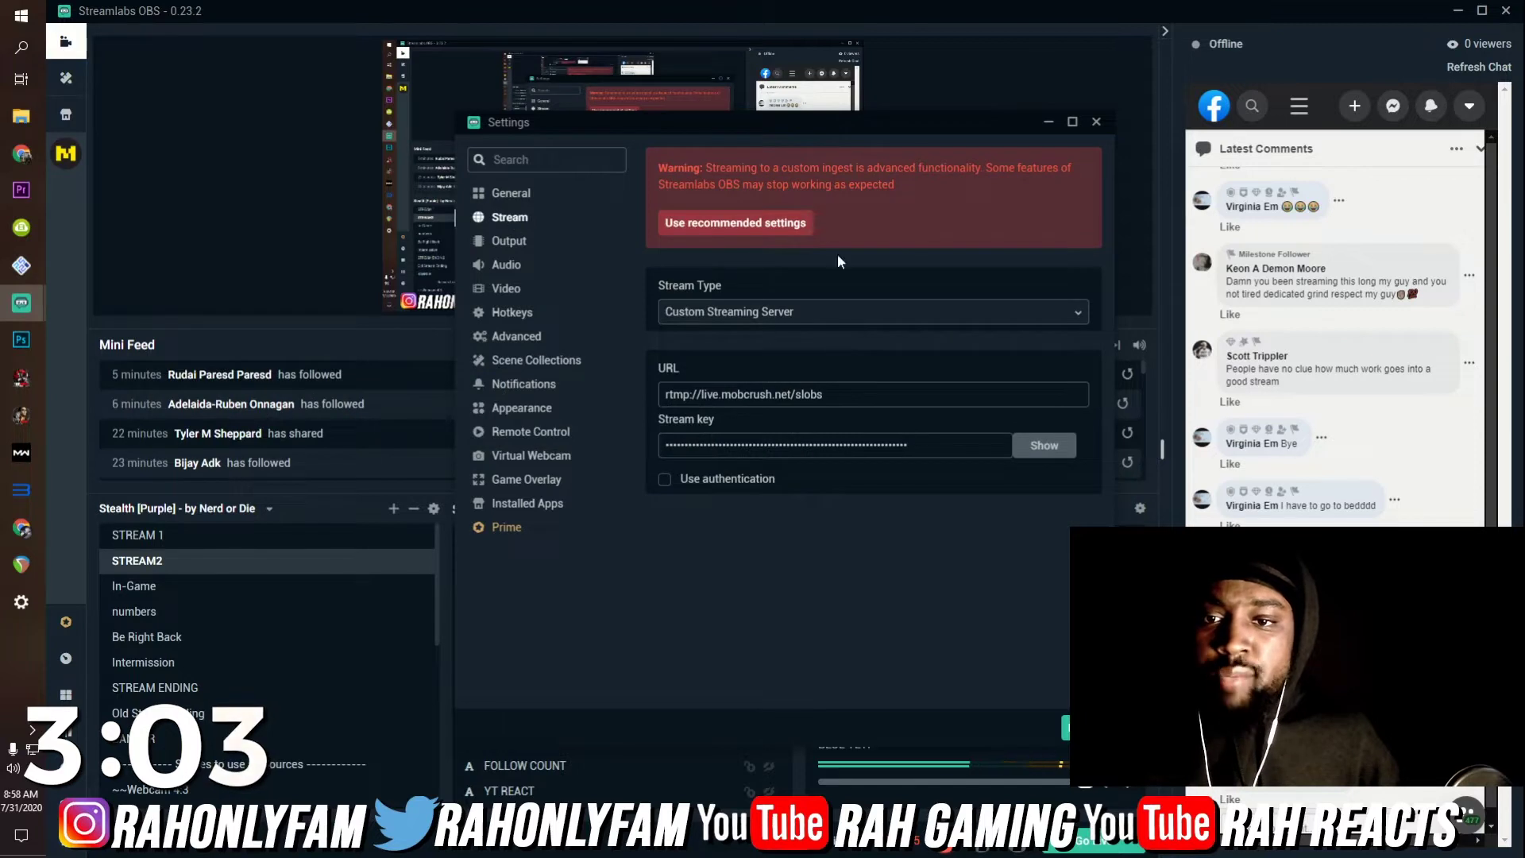
Step: Set Stream Type to Custom Streaming Server and paste the Facebook server URL into URL
click(698, 314)
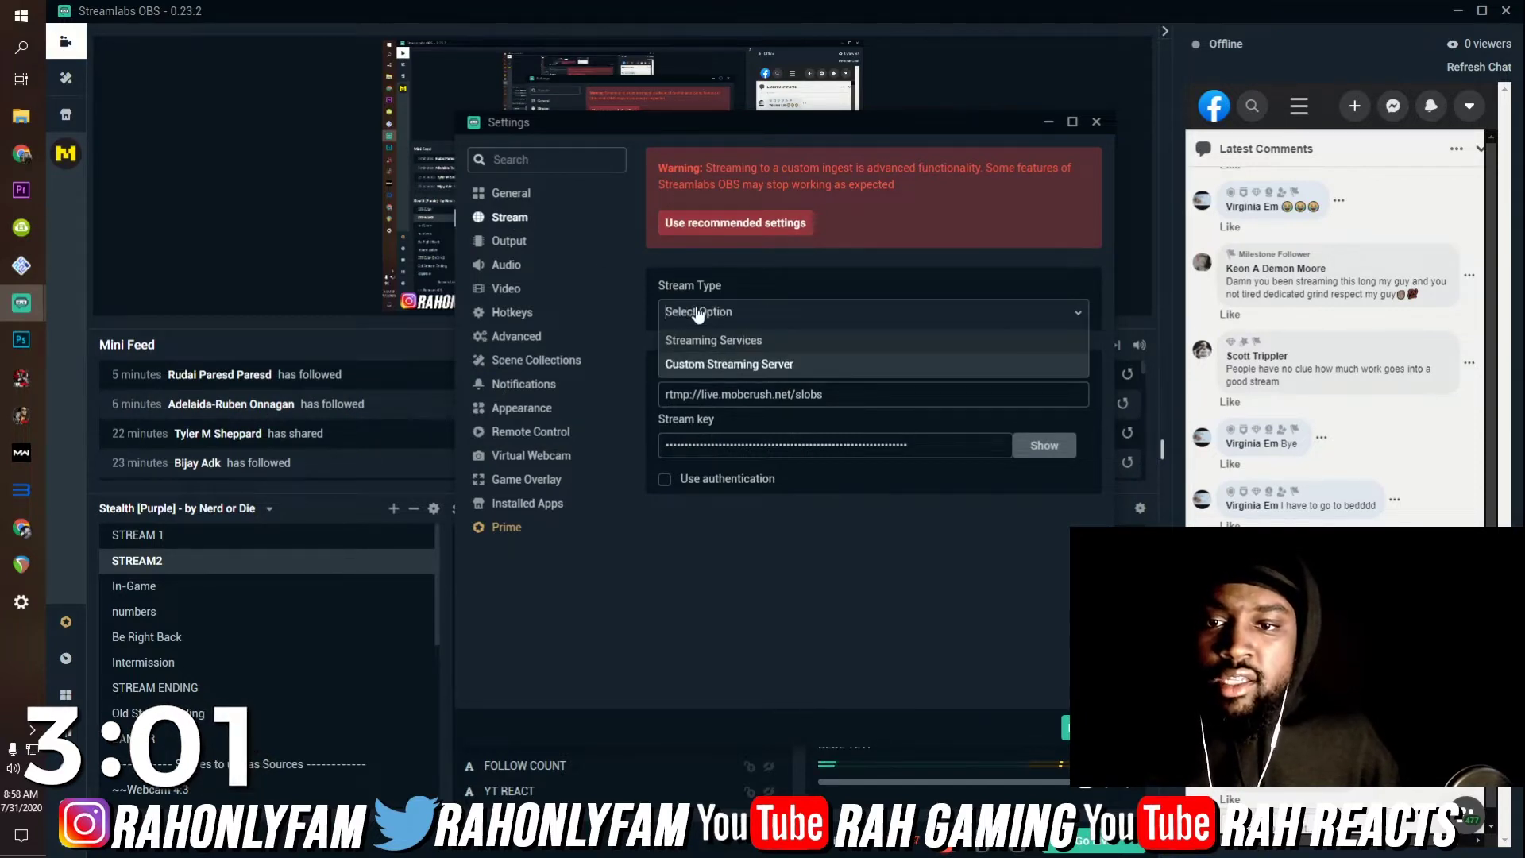
click(709, 341)
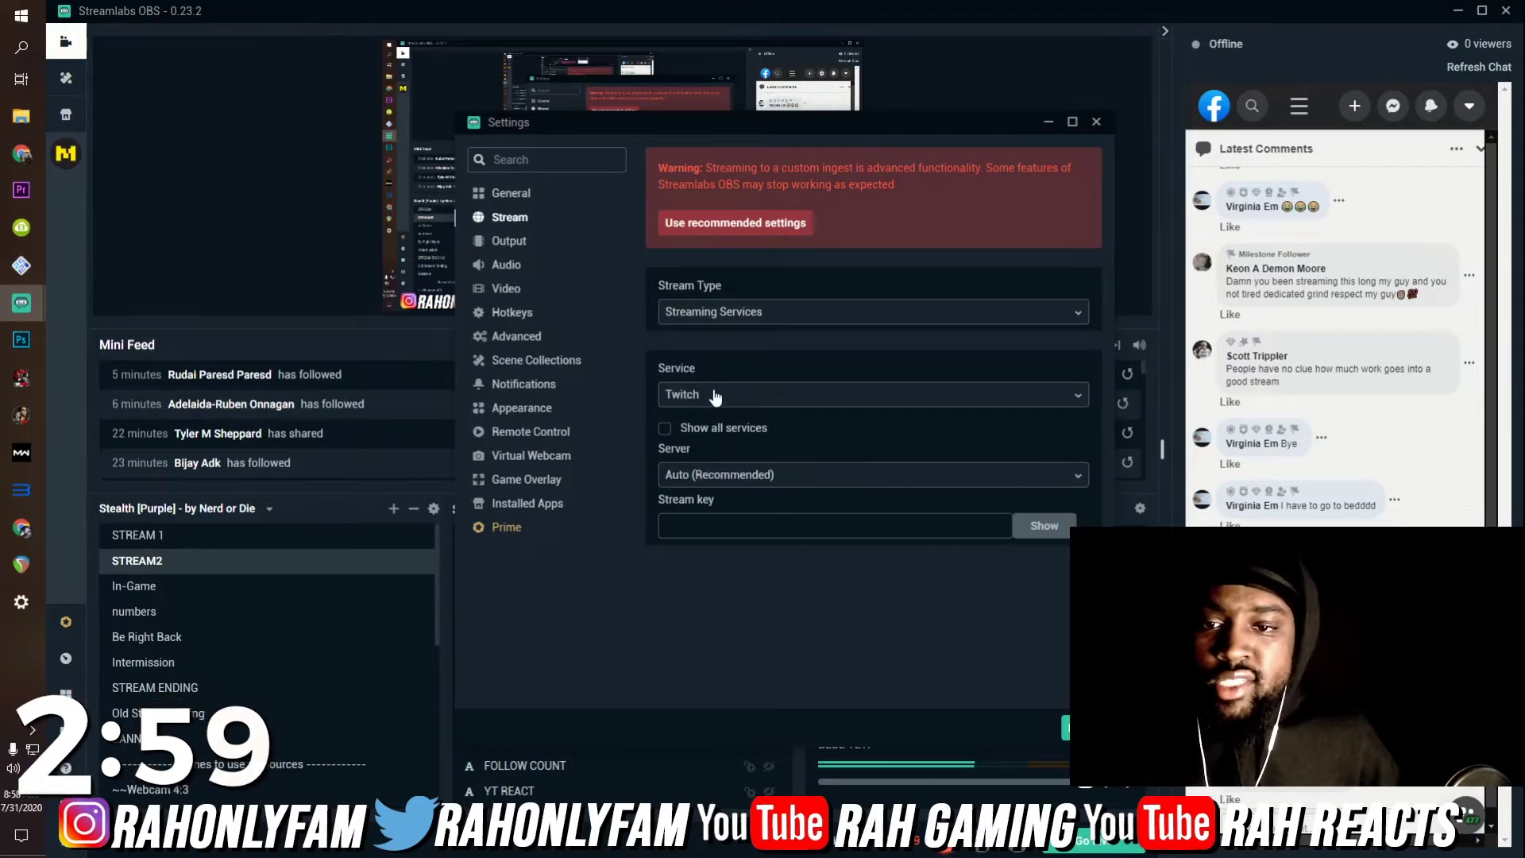
click(715, 396)
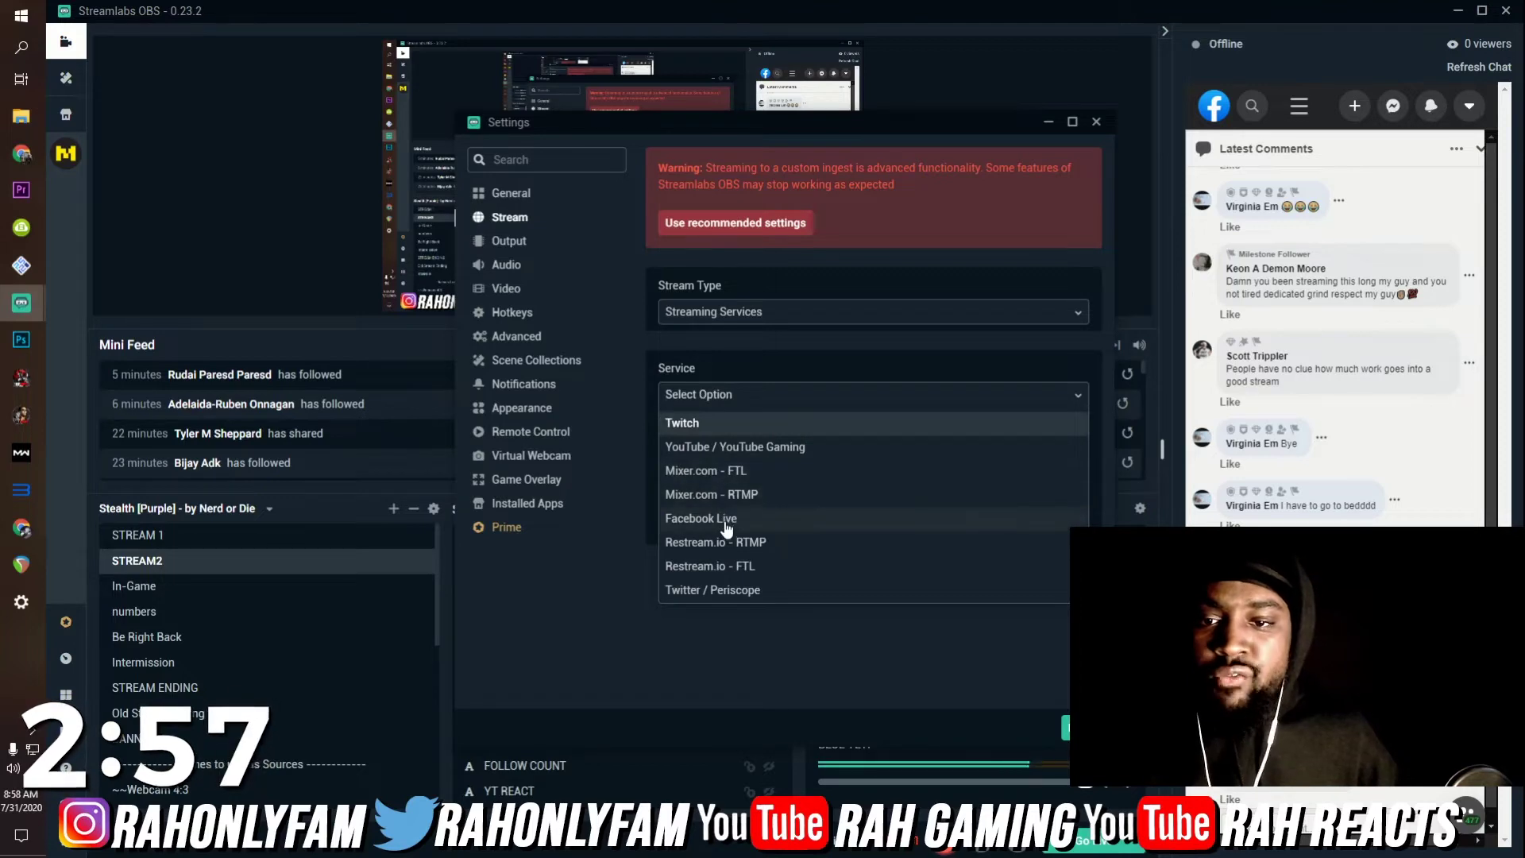
click(726, 520)
click(712, 401)
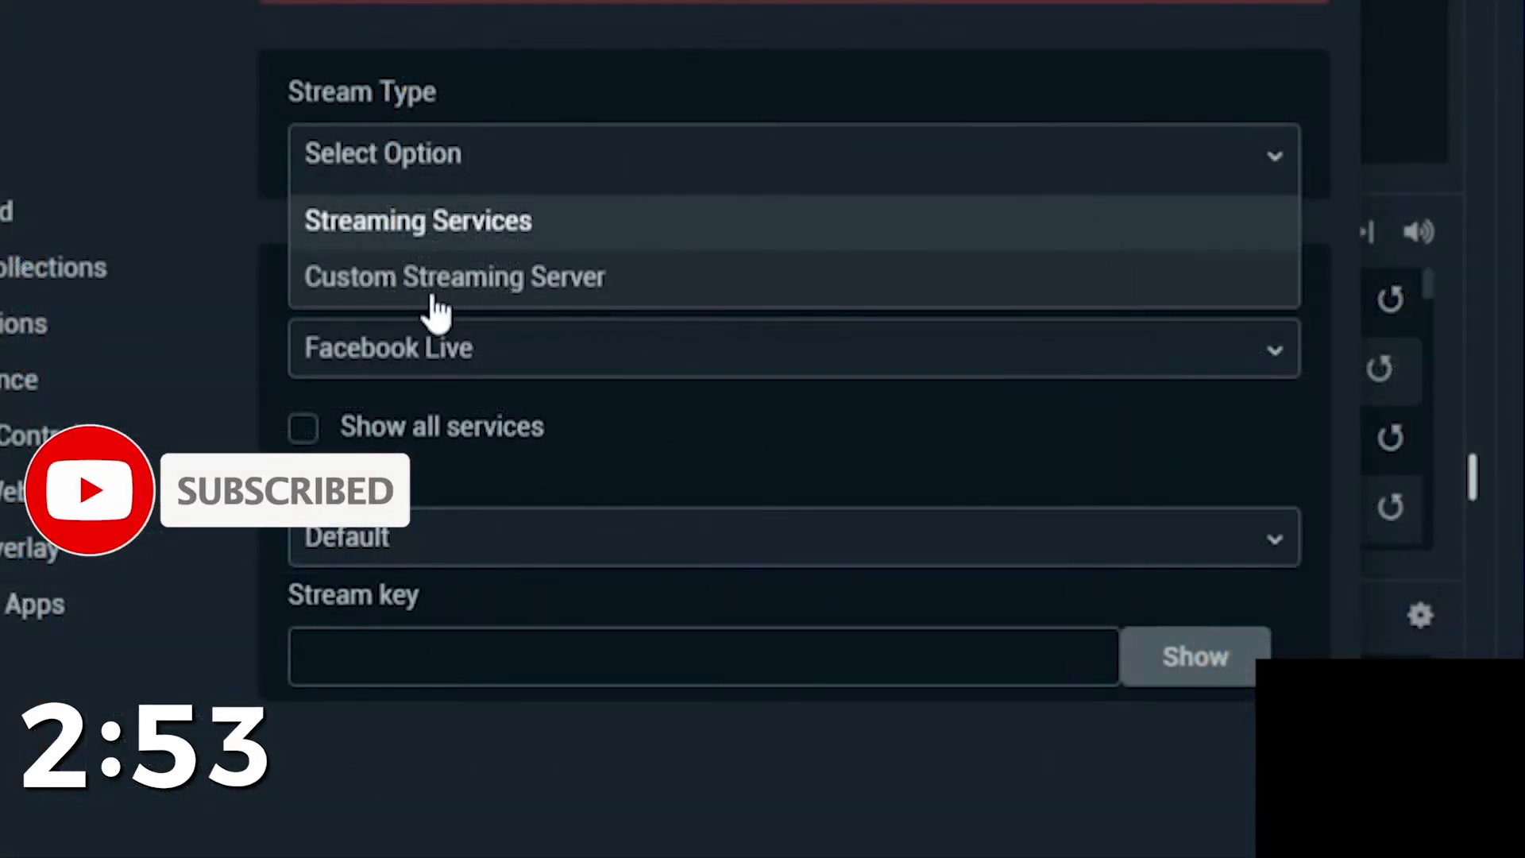
click(435, 278)
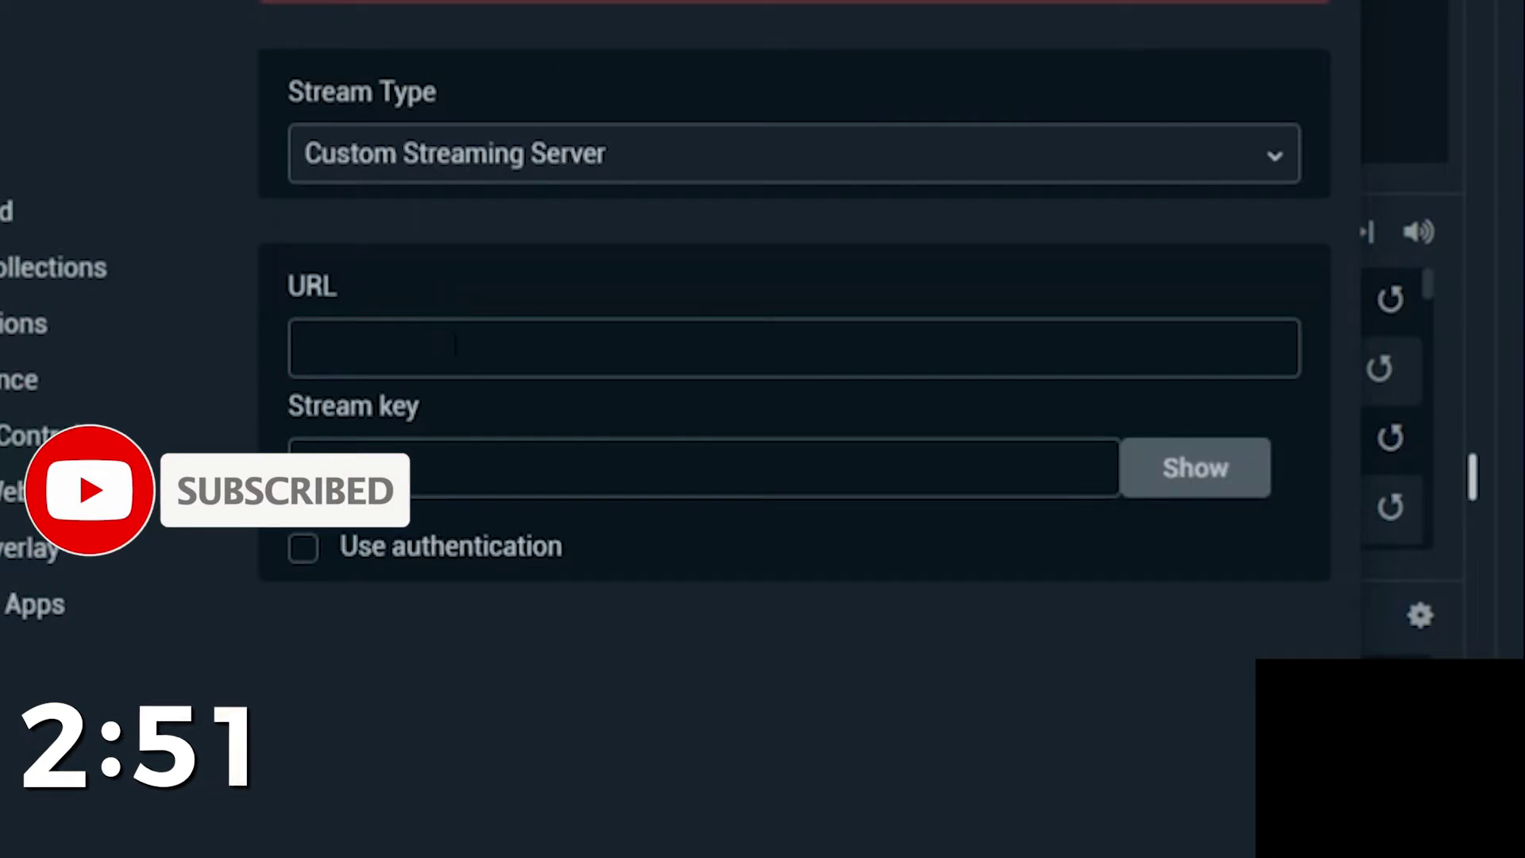
text(rtmps://live-api-s.facebook.com:443/rtmp/)
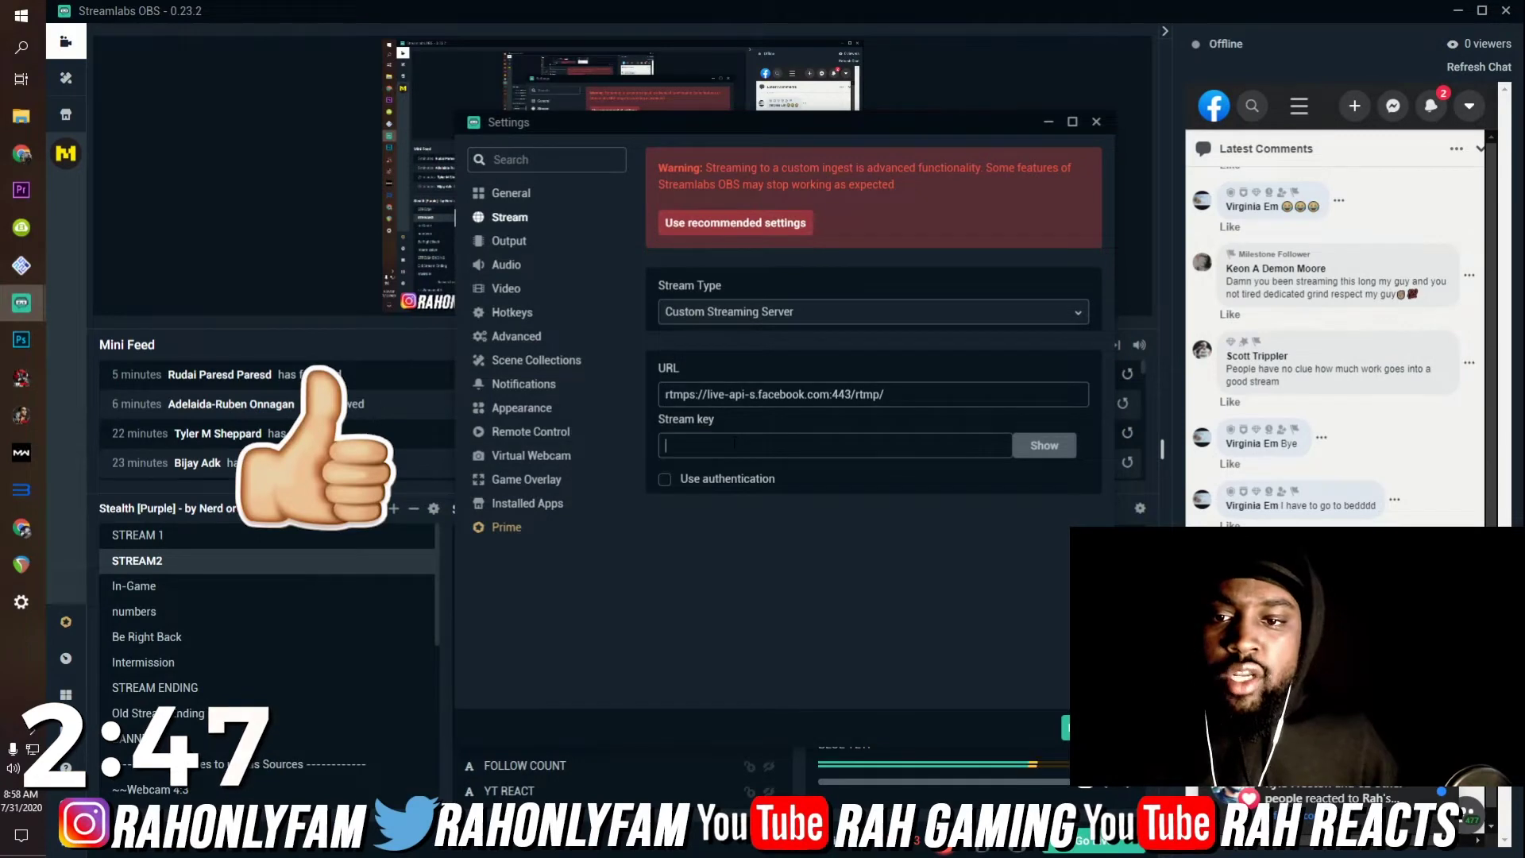
key(alt+Tab)
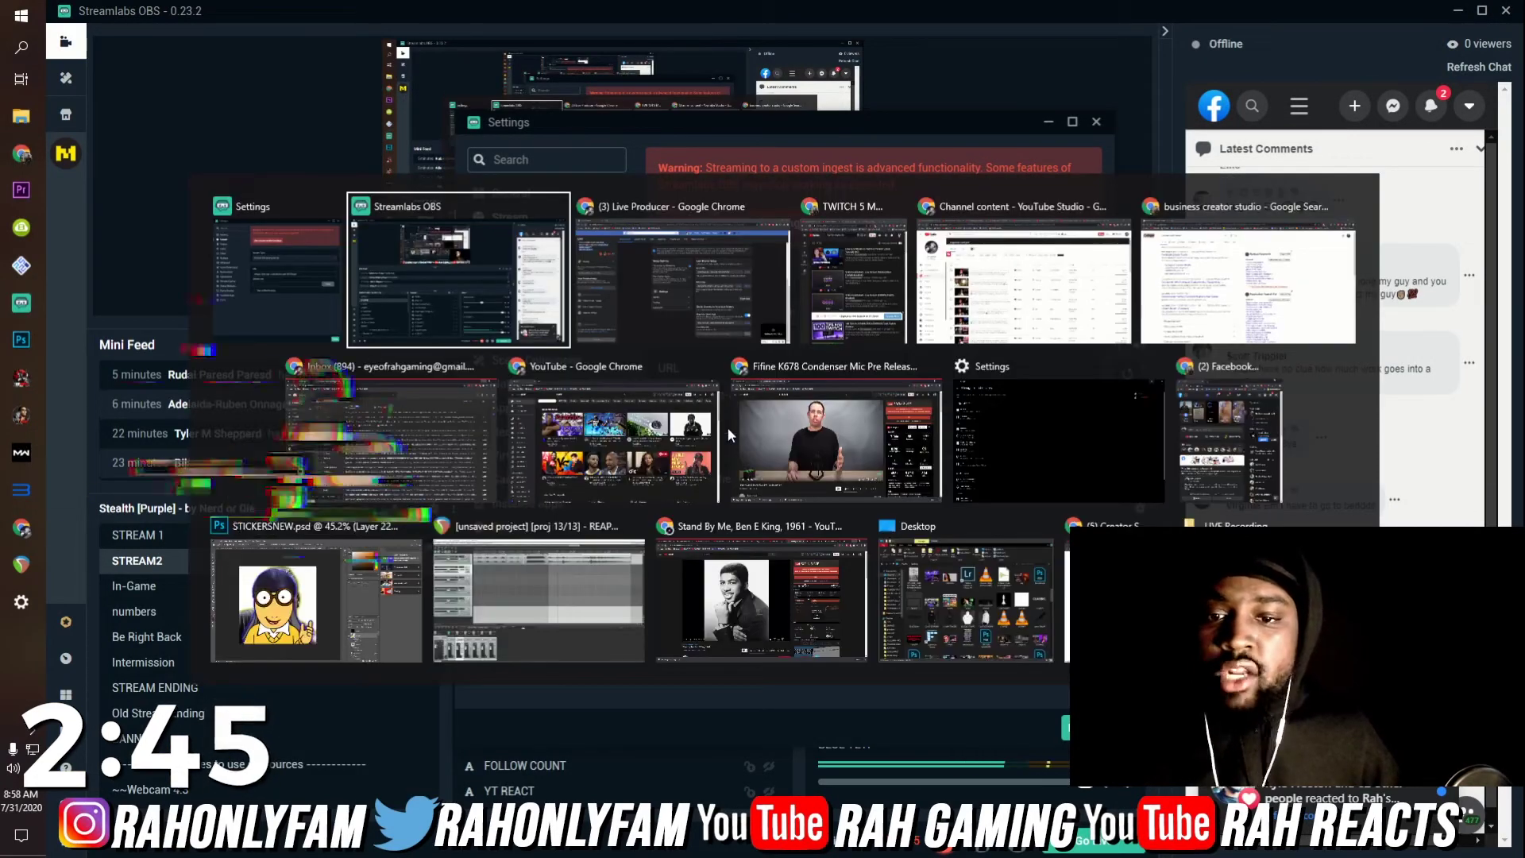
Step: Copy the Facebook stream key and paste it into Streamlabs OBS's Stream key field
key(alt+Tab)
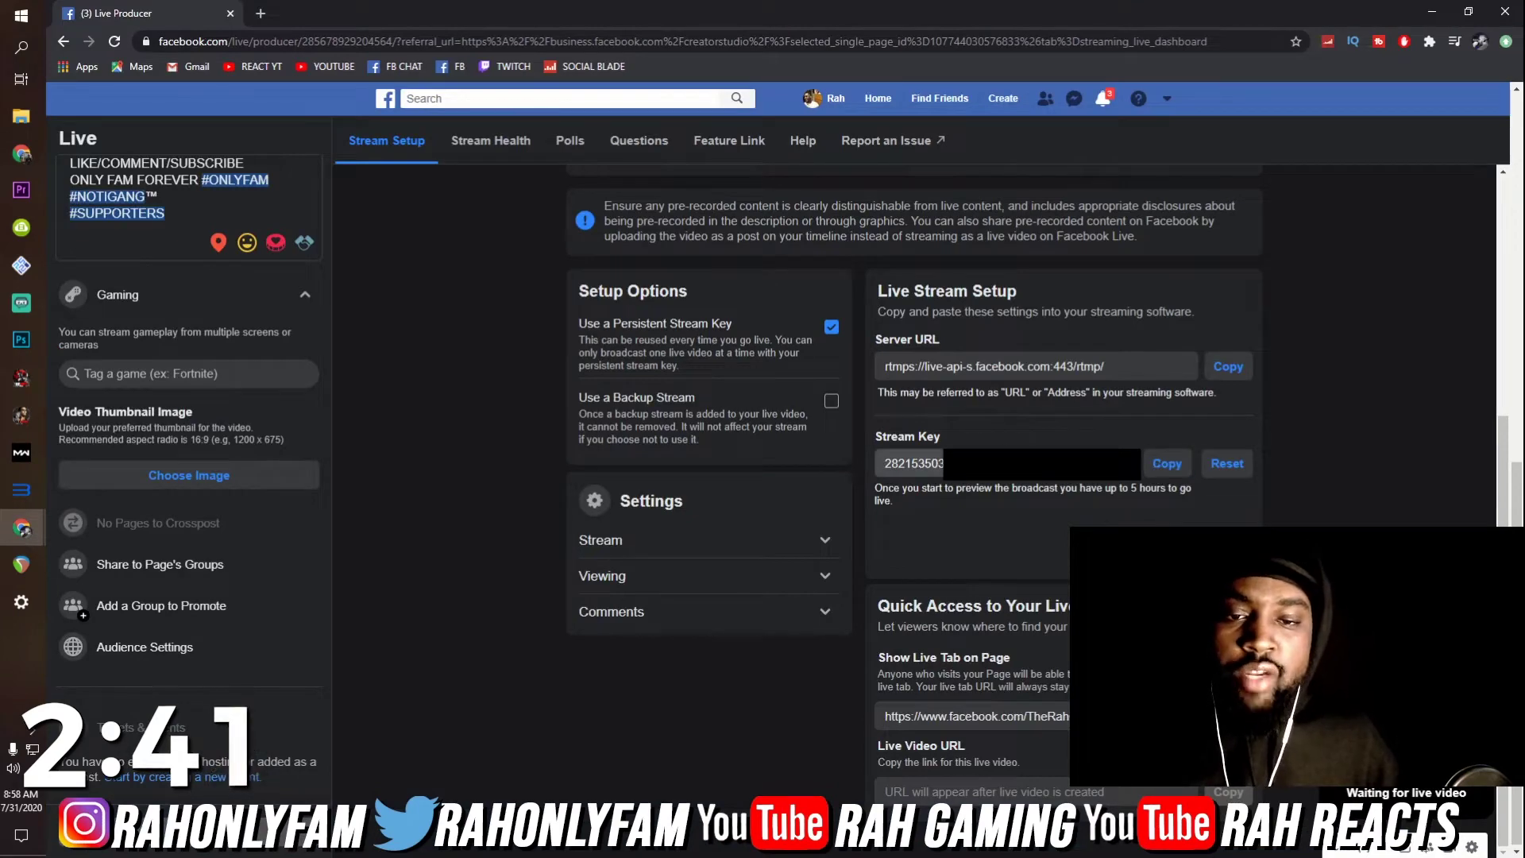
key(alt+Tab)
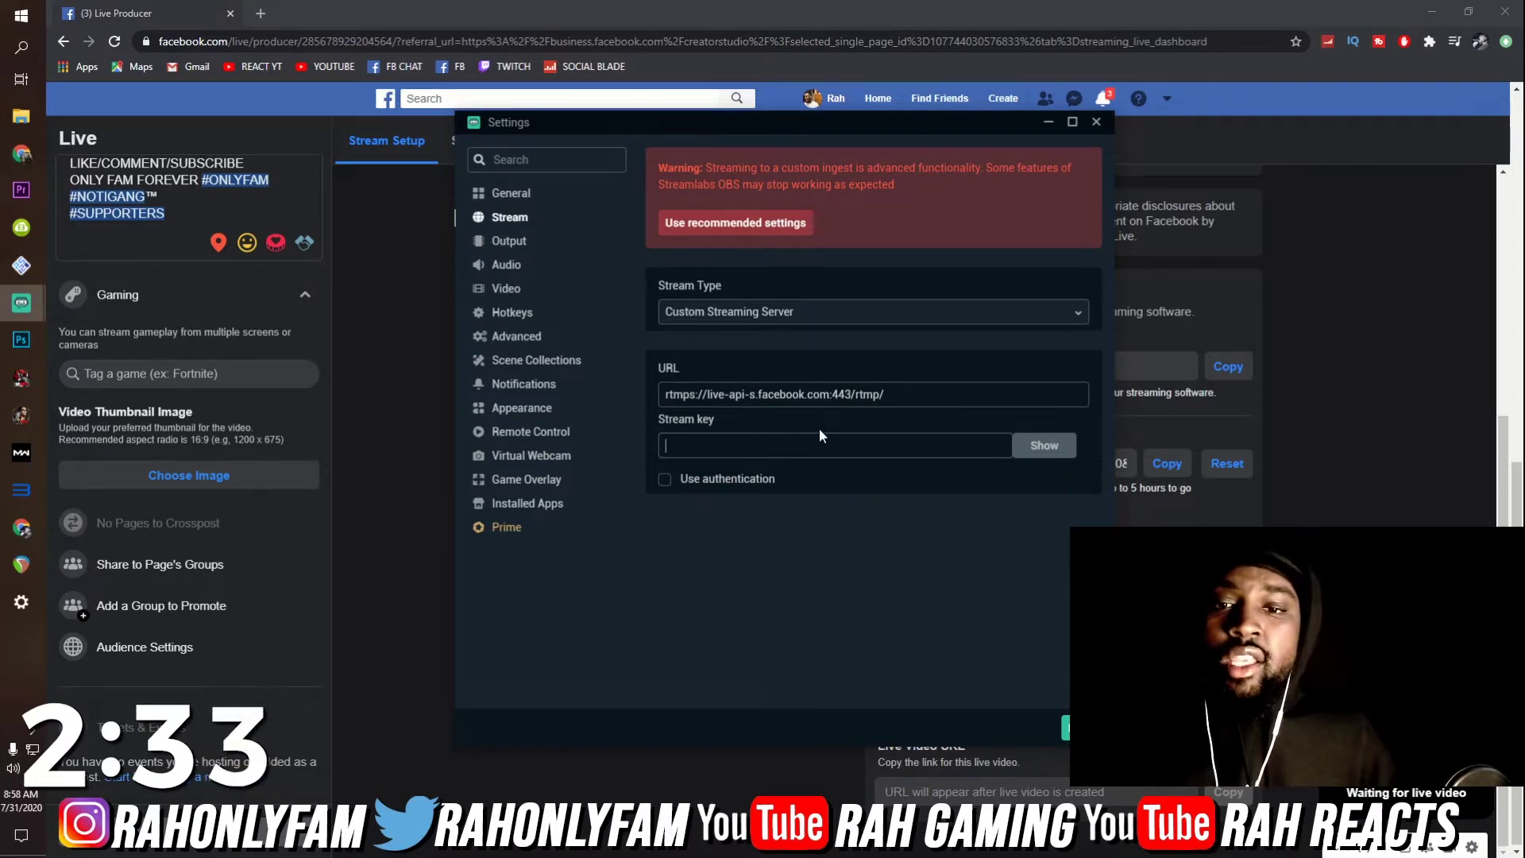
key(ctrl+v)
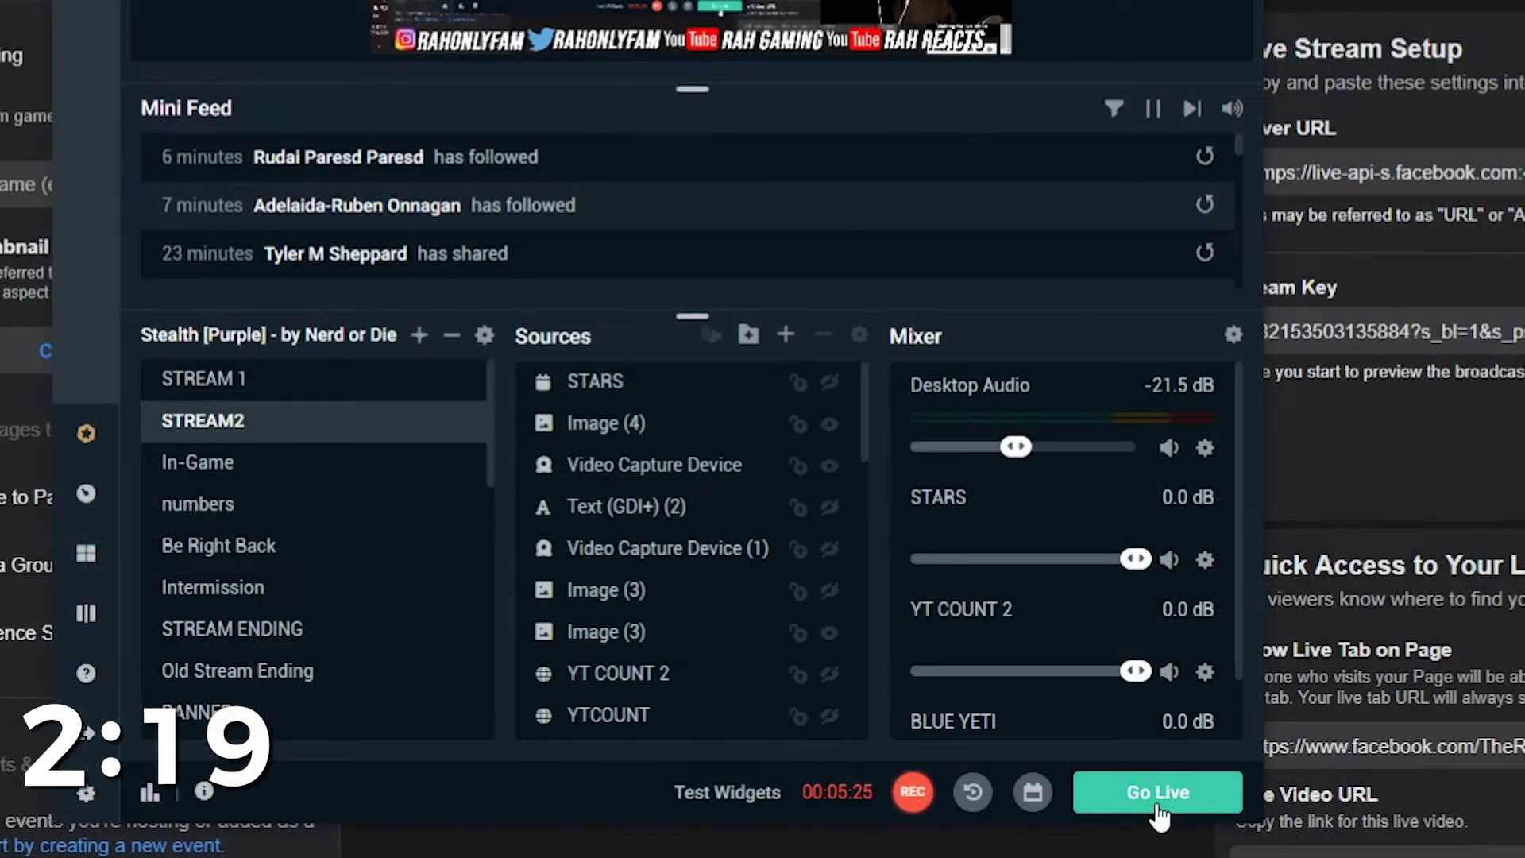
Step: Go Live in Streamlabs OBS and check the preview in Facebook Live Producer
click(1152, 795)
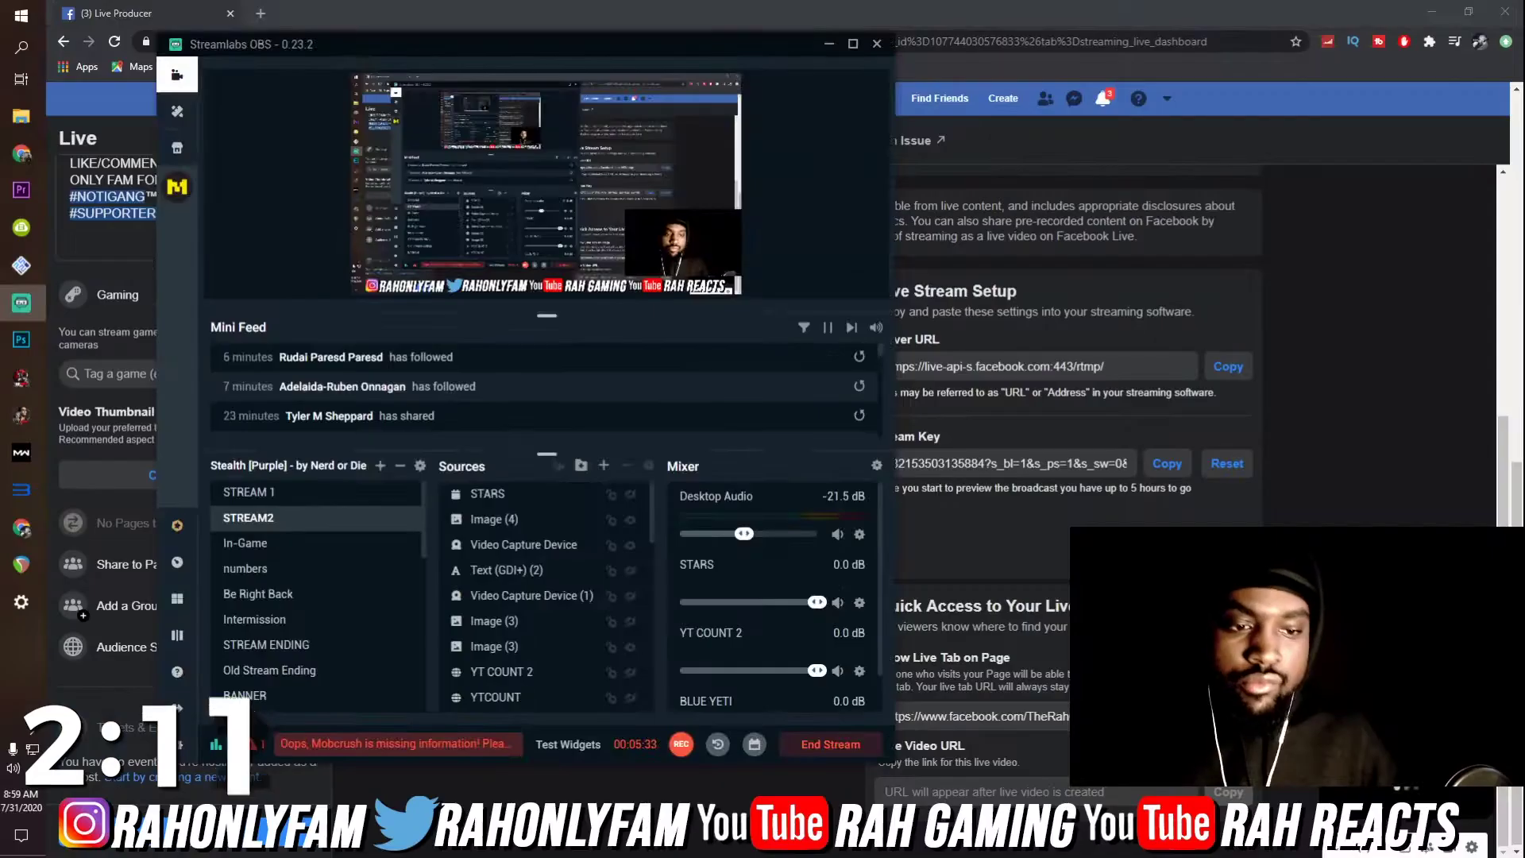
key(alt+Tab)
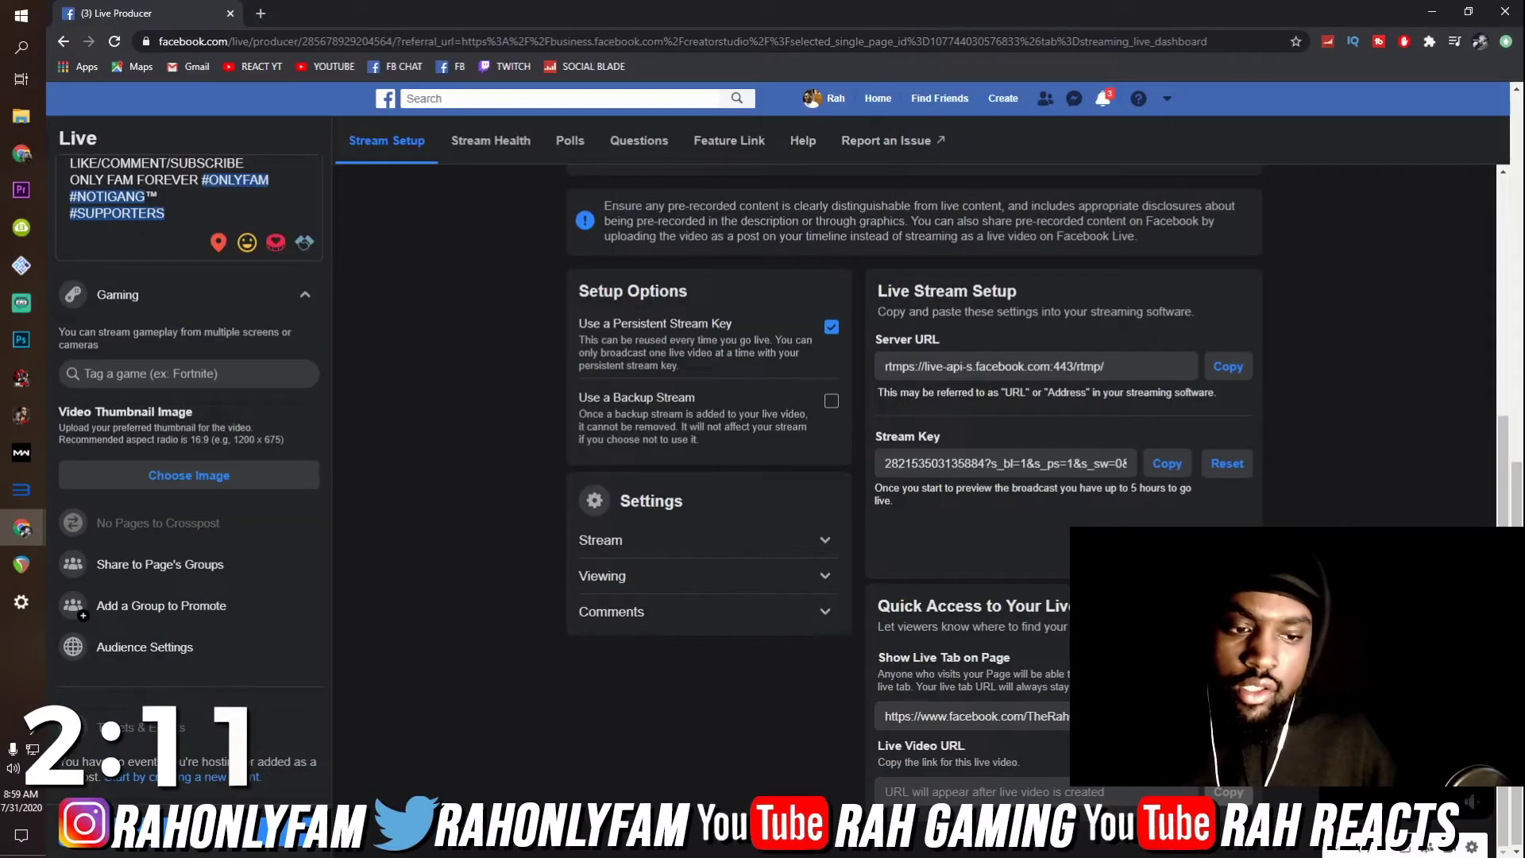